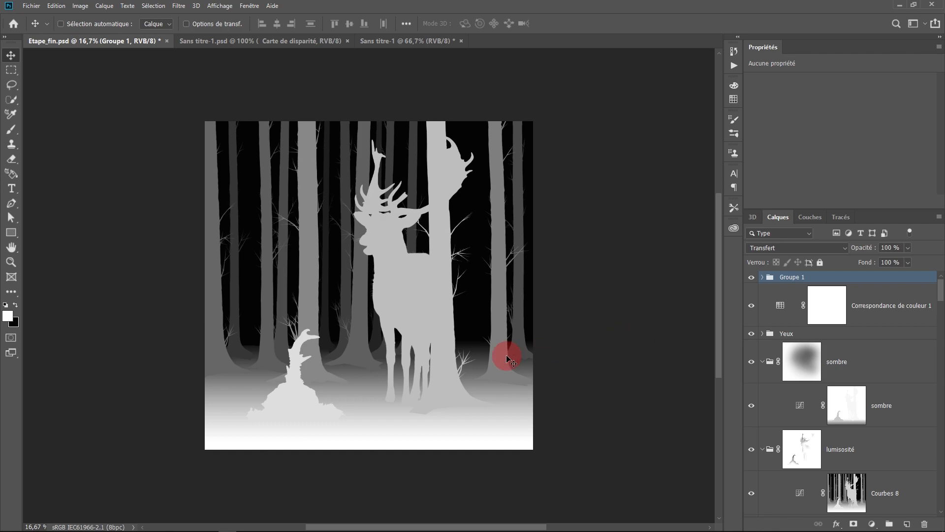
# - Toggle the visibility of Groupe 1, the grayscale depth map of the stag scene in Etape_fin.psd
pyautogui.scroll(3, 408, 358)
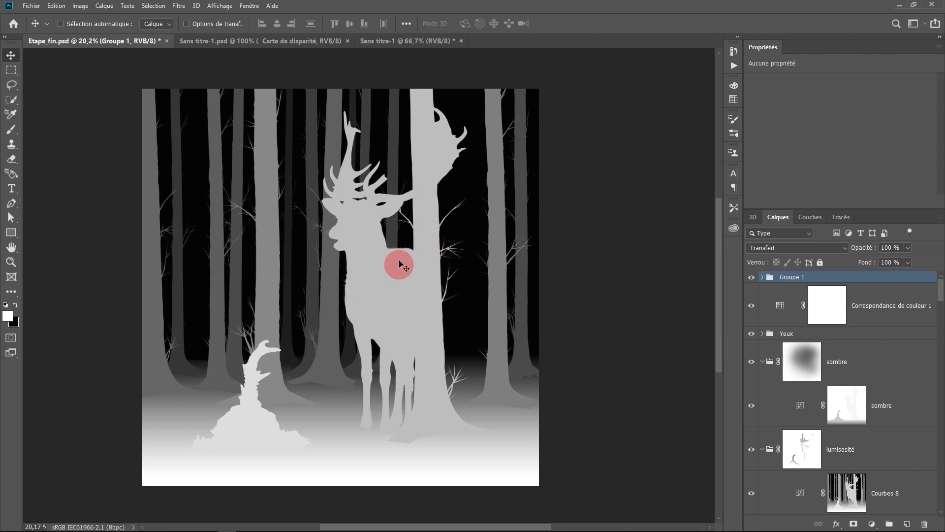
pyautogui.hscroll(1, 394, 260)
pyautogui.click(751, 277)
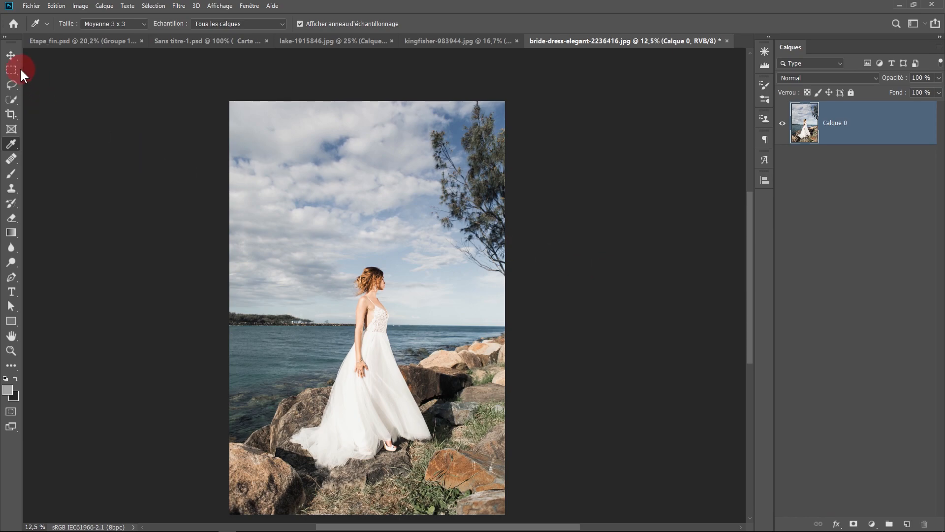
pyautogui.click(20, 71)
pyautogui.moveTo(405, 307); pyautogui.dragTo(408, 269)
pyautogui.keyDown('ctrl'); pyautogui.click(417, 294); pyautogui.keyUp('ctrl')
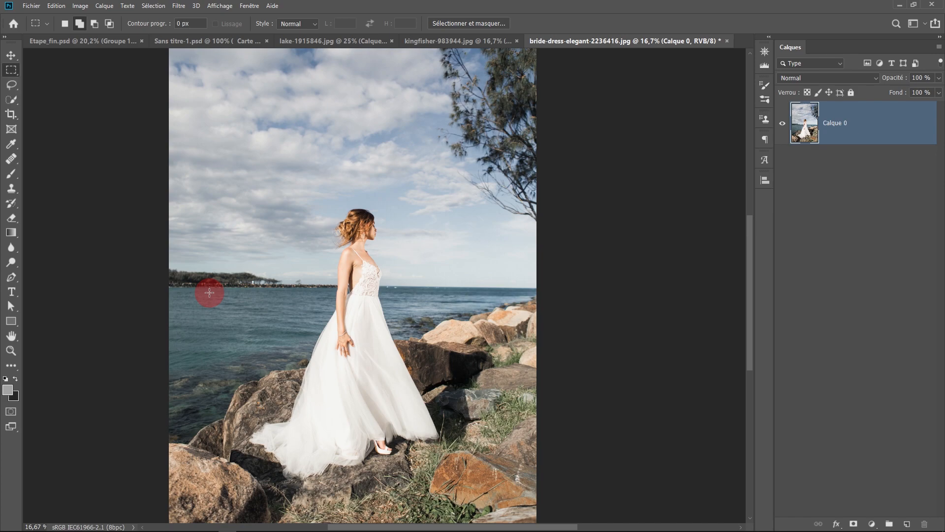
pyautogui.keyDown('alt'); pyautogui.click(268, 283); pyautogui.keyUp('alt')
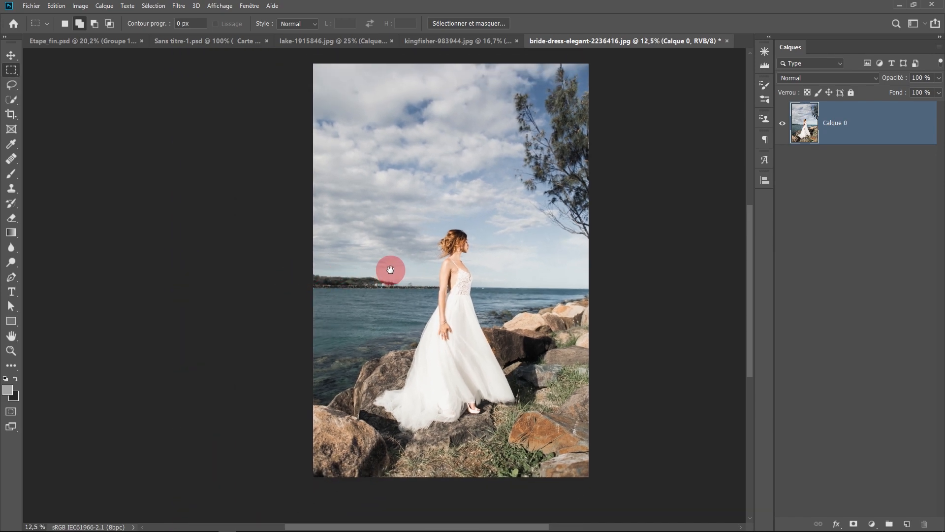
pyautogui.moveTo(398, 270); pyautogui.dragTo(343, 269)
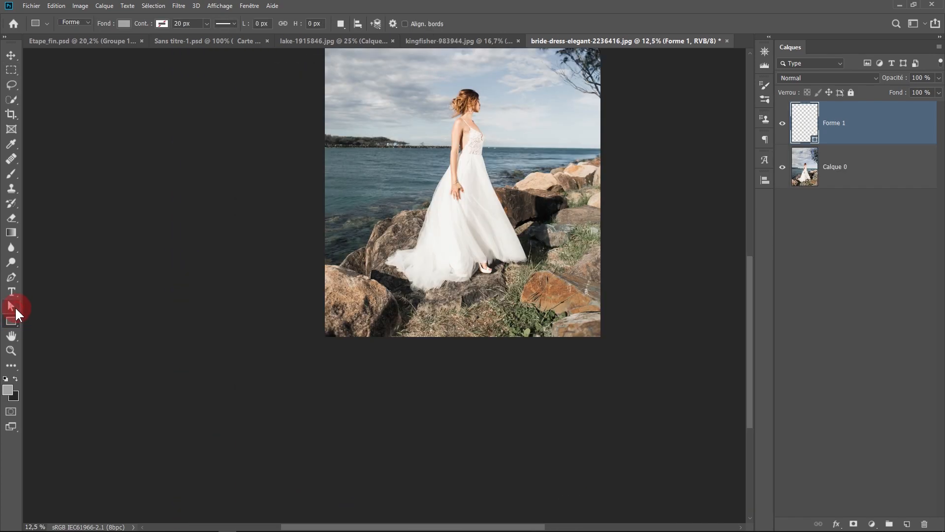
# - Set up the Rectangle tool in shape mode with a dark purple fill and no stroke
pyautogui.moveTo(11, 320); pyautogui.dragTo(47, 327)
pyautogui.click(85, 22)
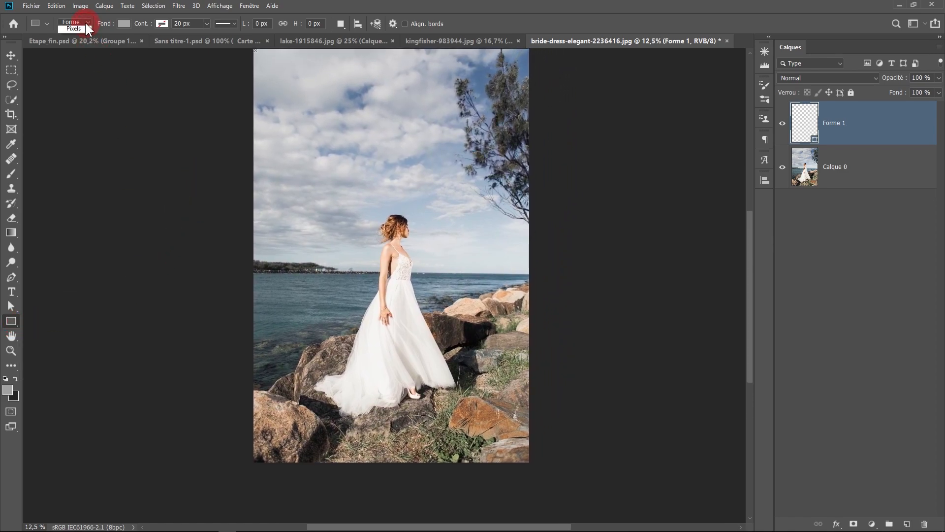
pyautogui.click(79, 28)
pyautogui.click(123, 23)
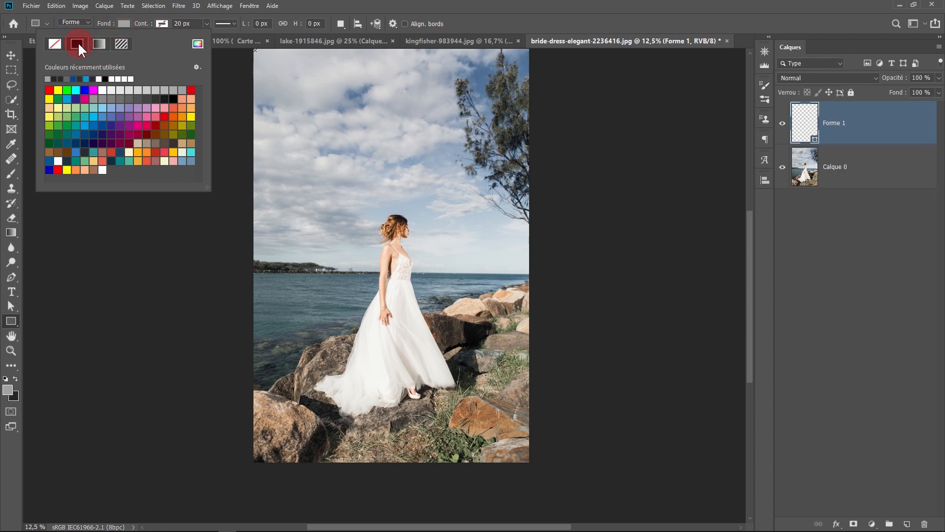
pyautogui.click(112, 127)
pyautogui.click(169, 23)
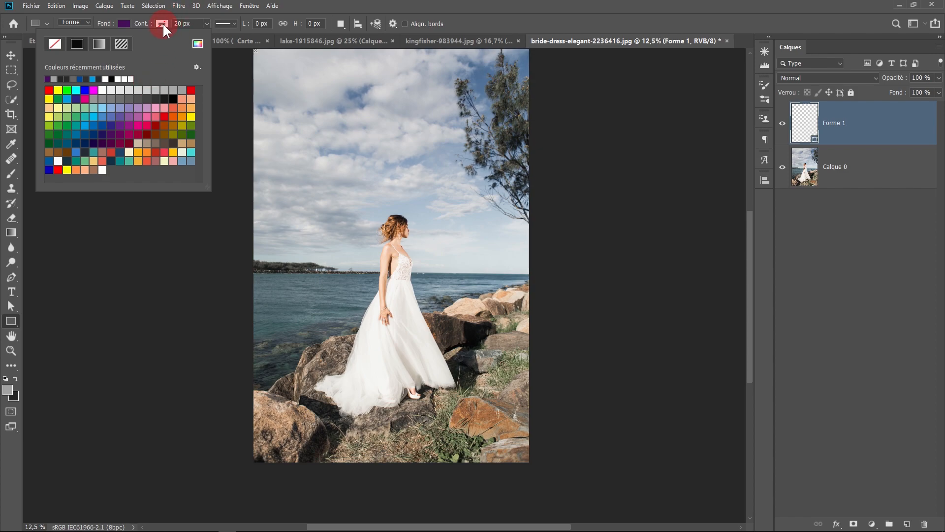
pyautogui.click(161, 24)
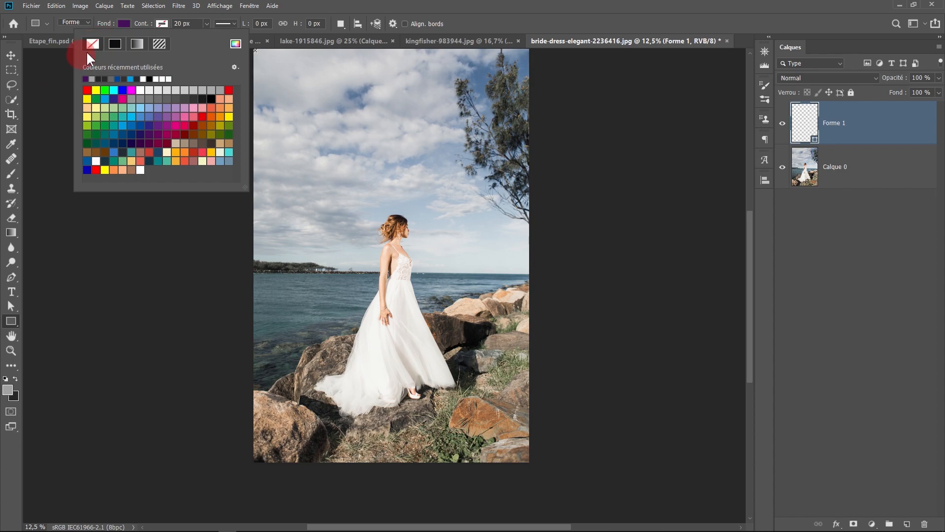
# - Draw a rectangle about 4634 × 3152 px covering the bride photo from the horizon line down past its lower edge
pyautogui.click(249, 273)
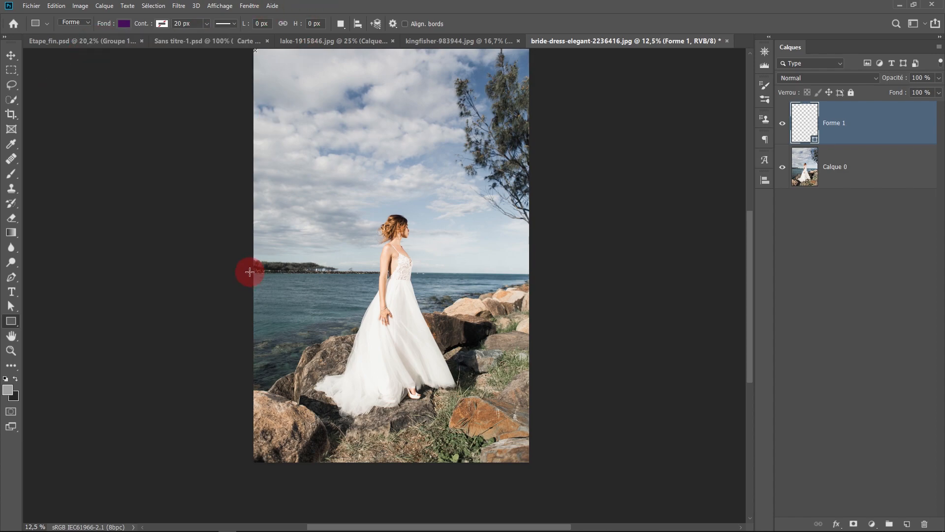
pyautogui.moveTo(251, 275); pyautogui.dragTo(535, 466)
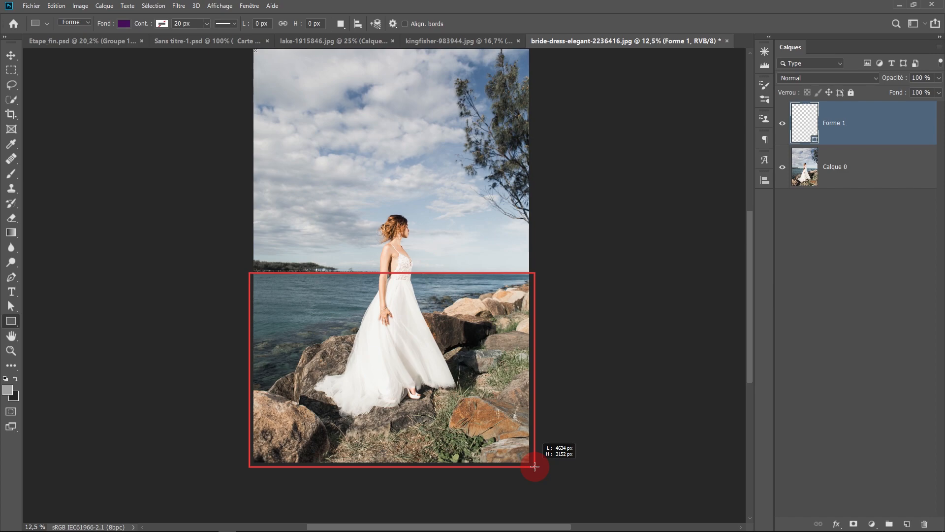
pyautogui.moveTo(535, 466); pyautogui.dragTo(534, 466)
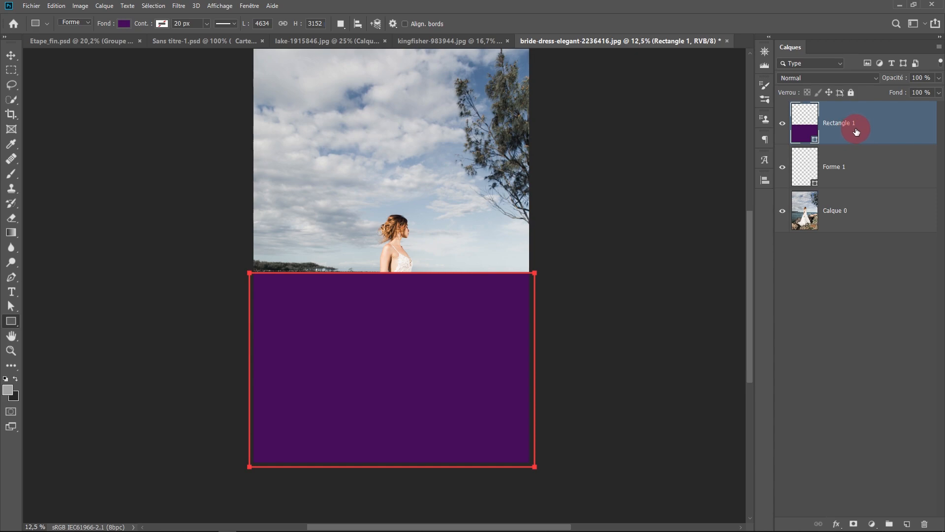
# - Add a linear Gradient Overlay effect to the rectangle layer and set its scale to 100 %
pyautogui.click(837, 523)
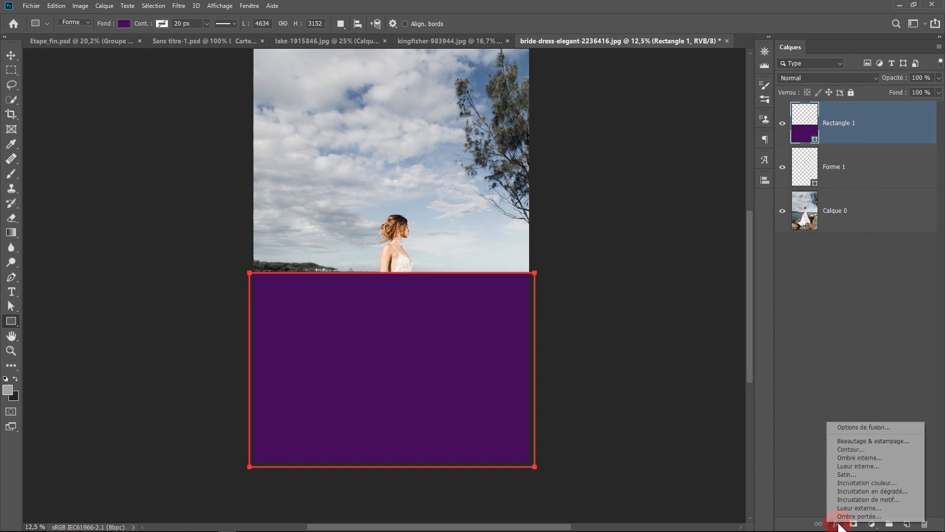
pyautogui.click(849, 492)
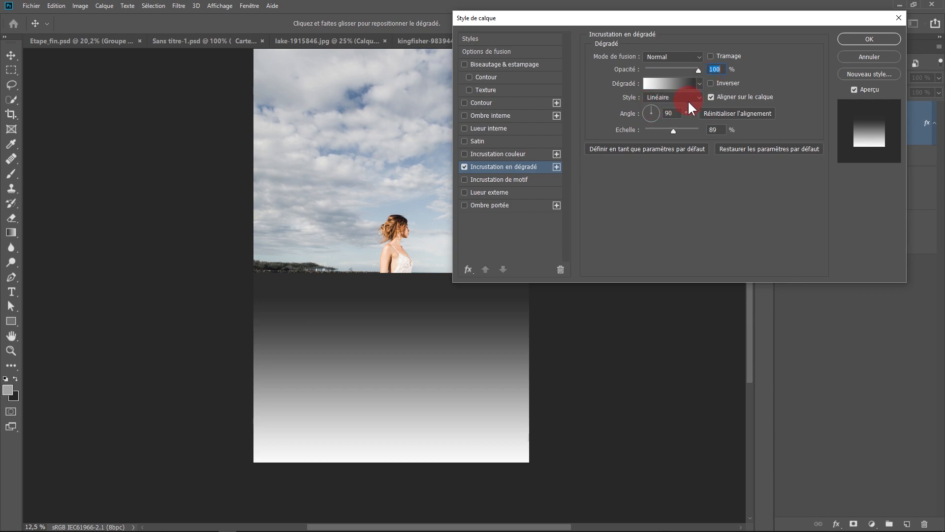
pyautogui.moveTo(676, 132)
pyautogui.mouseDown()
pyautogui.moveTo(701, 126)
pyautogui.moveTo(681, 129)
pyautogui.mouseUp()
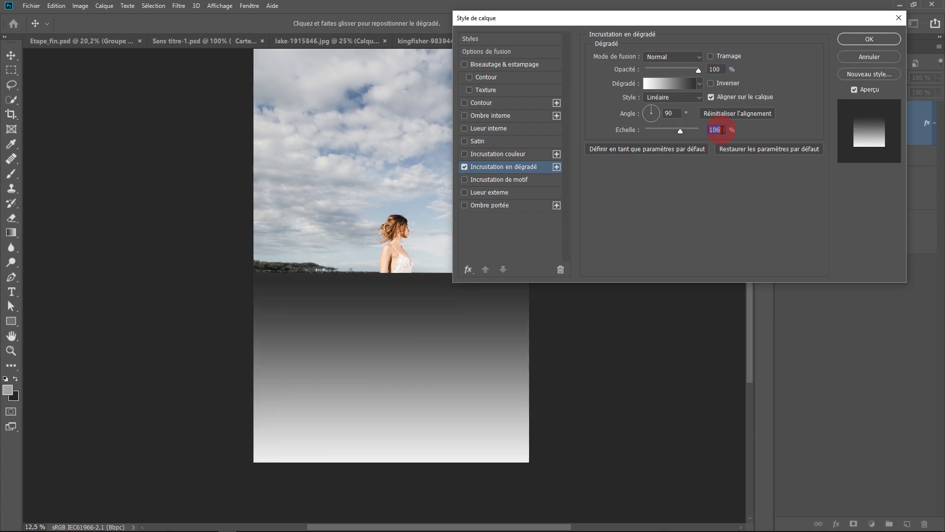
# - Edit the overlay gradient to run from white to black, keeping the start stop white and making the end stop black
pyautogui.click(673, 83)
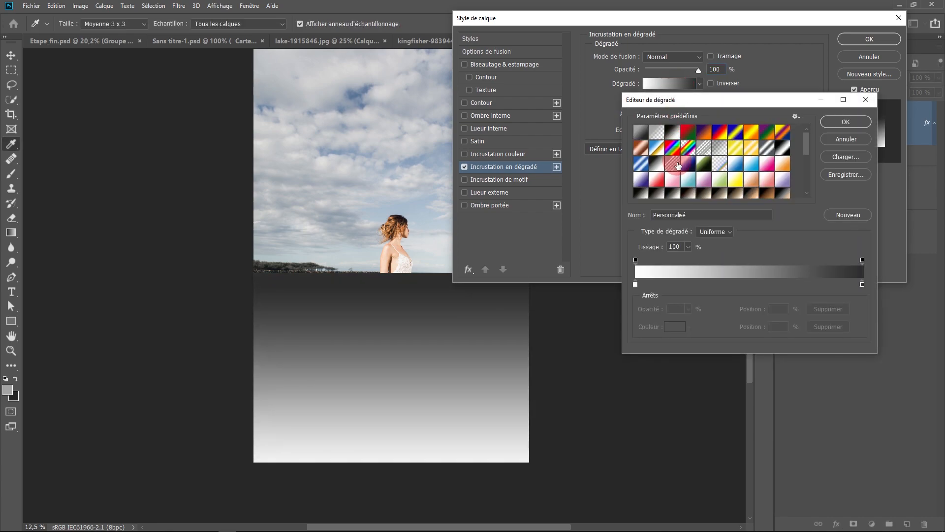
pyautogui.click(636, 285)
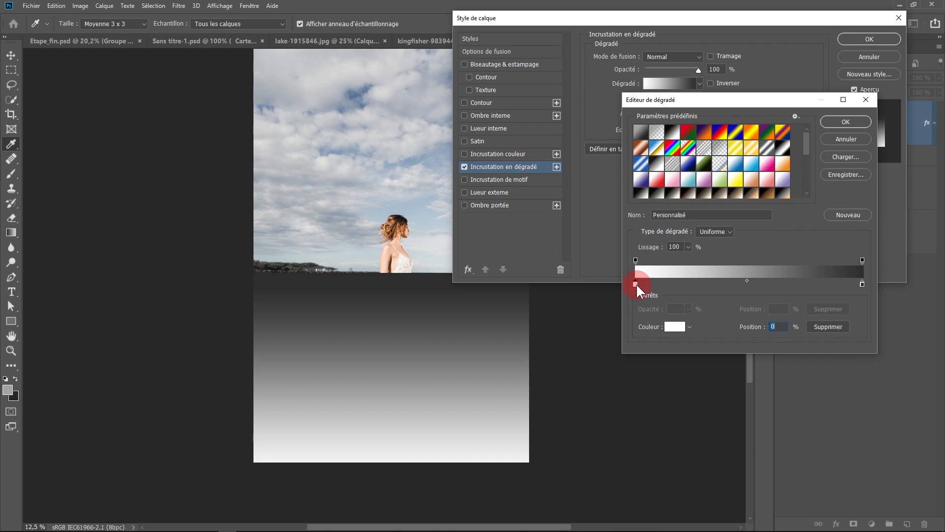
pyautogui.moveTo(635, 284)
pyautogui.mouseDown()
pyautogui.moveTo(664, 285)
pyautogui.moveTo(636, 285)
pyautogui.mouseUp()
pyautogui.click(672, 329)
pyautogui.click(753, 159)
pyautogui.click(862, 284)
pyautogui.click(674, 327)
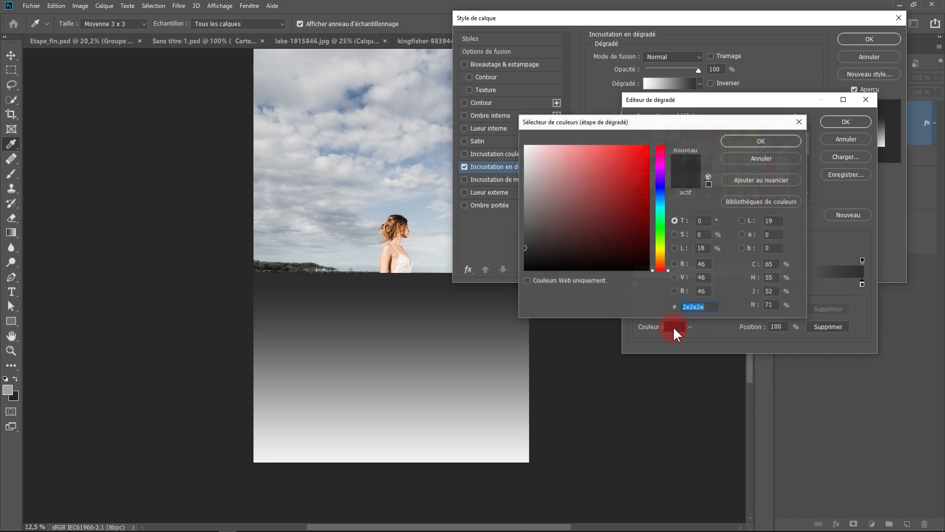
pyautogui.click(777, 161)
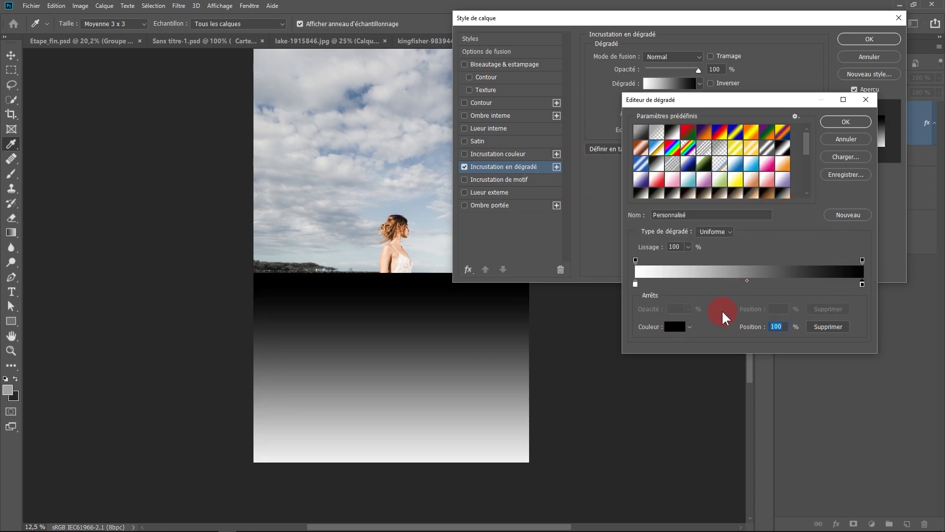
# - Keep both opacity stops of the gradient at 100 % and apply the Gradient Overlay to the rectangle
pyautogui.click(635, 260)
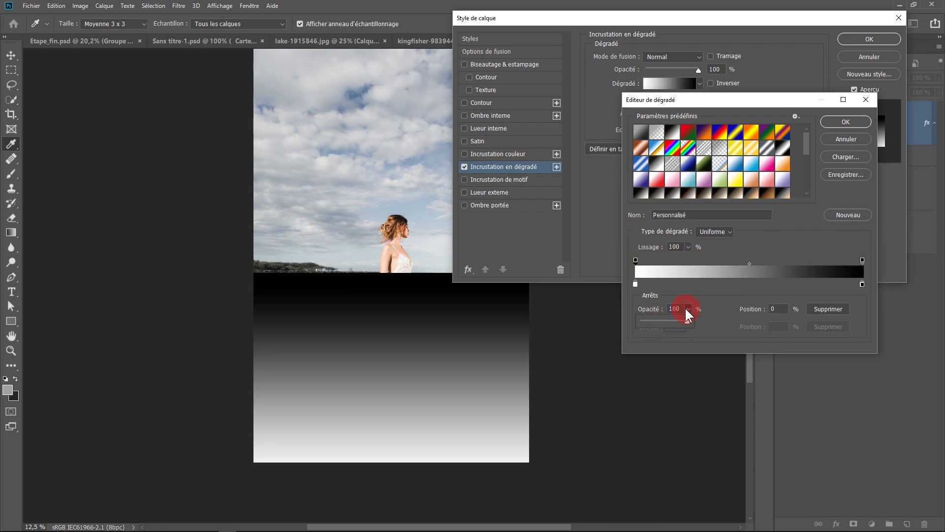
pyautogui.moveTo(686, 321)
pyautogui.mouseDown()
pyautogui.moveTo(677, 321)
pyautogui.moveTo(688, 321)
pyautogui.mouseUp()
pyautogui.click(635, 259)
pyautogui.click(863, 259)
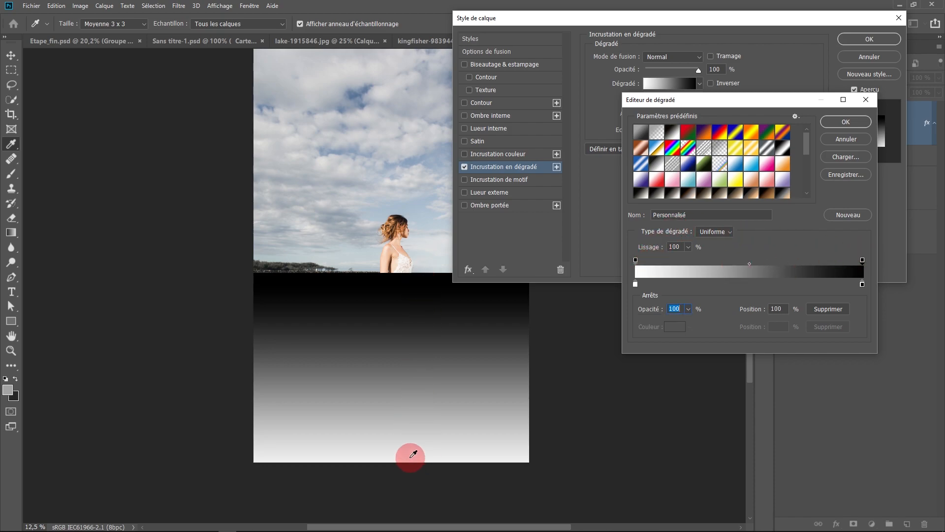
pyautogui.click(847, 119)
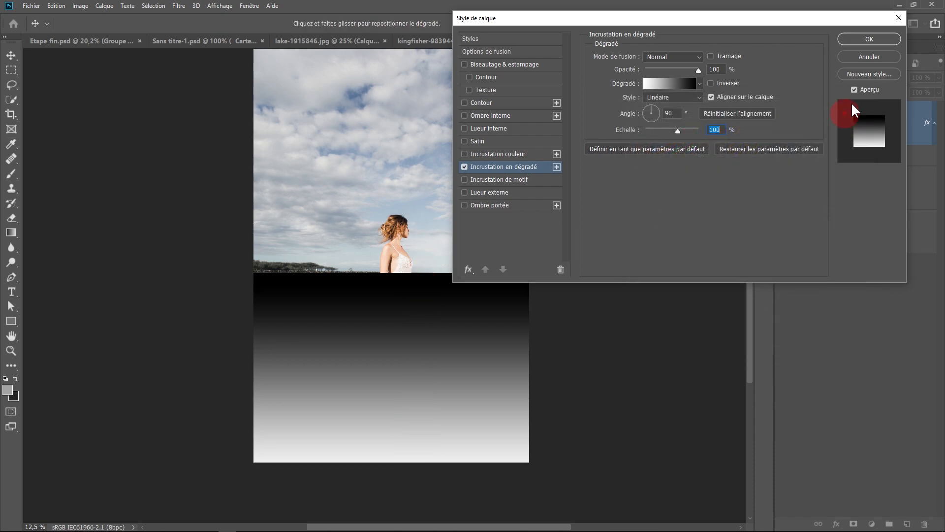
pyautogui.click(869, 39)
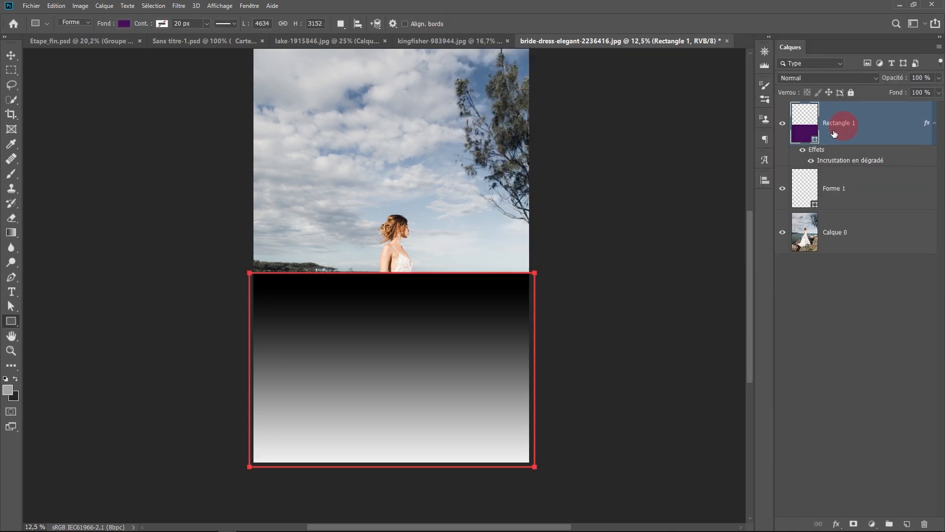
# - Hide the gradient rectangle layer and examine the bride's hair, arm and dress contours up close
pyautogui.click(783, 125)
pyautogui.keyDown('ctrl'); pyautogui.click(420, 317); pyautogui.keyUp('ctrl')
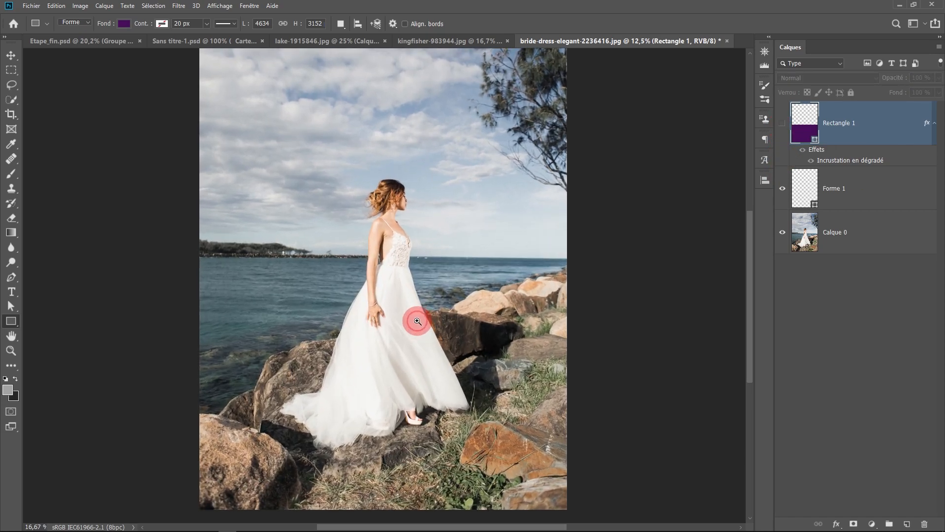
pyautogui.keyDown('ctrl'); pyautogui.click(417, 321); pyautogui.keyUp('ctrl')
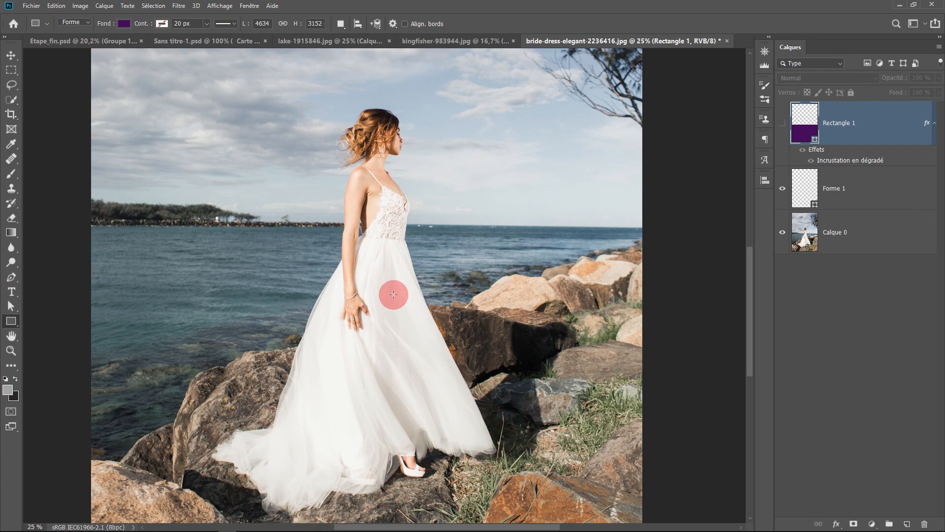
pyautogui.keyDown('ctrl'); pyautogui.click(374, 153); pyautogui.keyUp('ctrl')
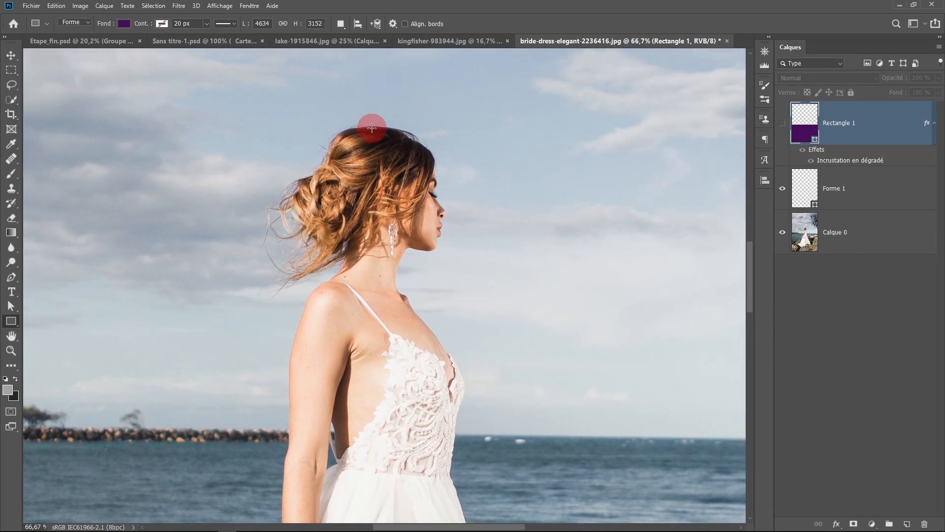
pyautogui.moveTo(291, 314); pyautogui.dragTo(296, 190)
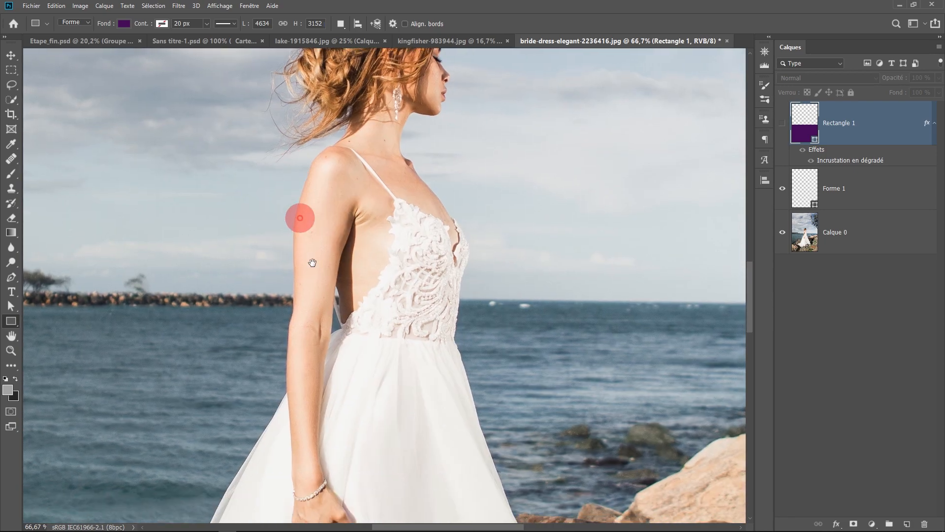
pyautogui.keyDown('alt'); pyautogui.click(355, 330); pyautogui.keyUp('alt')
pyautogui.keyDown('alt'); pyautogui.click(361, 358); pyautogui.keyUp('alt')
pyautogui.moveTo(361, 358)
pyautogui.mouseDown()
pyautogui.moveTo(370, 256)
pyautogui.moveTo(391, 294)
pyautogui.moveTo(361, 350)
pyautogui.mouseUp()
pyautogui.keyDown('alt'); pyautogui.click(379, 365); pyautogui.keyUp('alt')
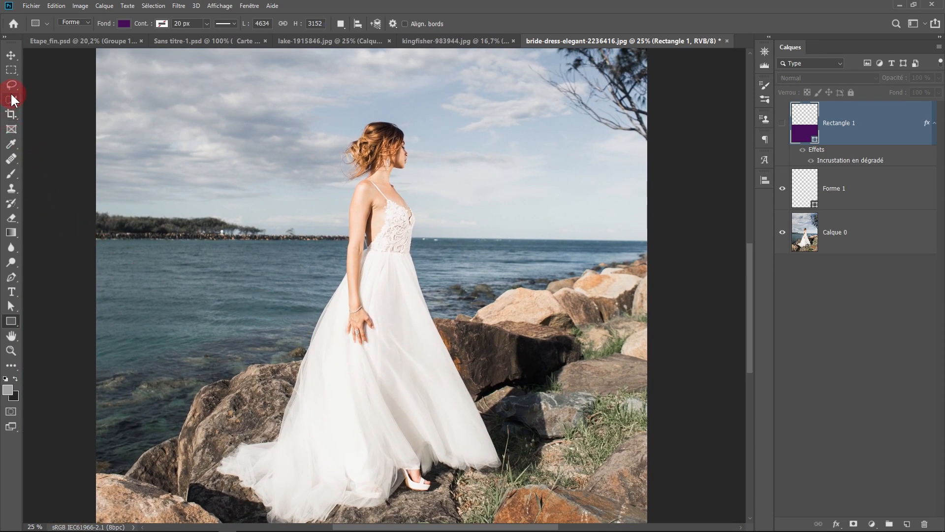
# - Select the bride's dress and shoe with the Quick Selection tool
pyautogui.moveTo(11, 102); pyautogui.dragTo(63, 103)
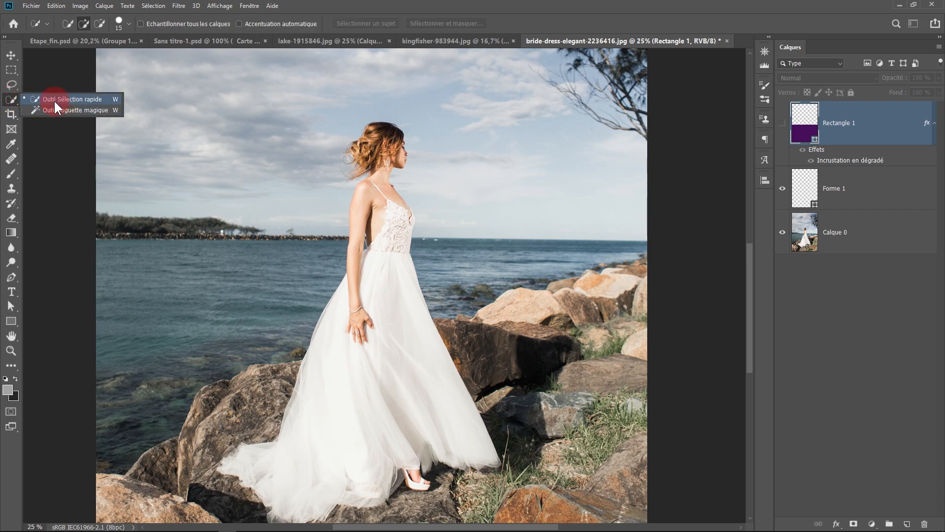
pyautogui.click(63, 99)
pyautogui.moveTo(311, 408)
pyautogui.mouseDown()
pyautogui.moveTo(263, 476)
pyautogui.moveTo(309, 490)
pyautogui.moveTo(357, 398)
pyautogui.moveTo(397, 376)
pyautogui.moveTo(428, 414)
pyautogui.mouseUp()
pyautogui.scroll(3, 417, 448)
pyautogui.moveTo(417, 449); pyautogui.dragTo(416, 240)
pyautogui.scroll(2, 413, 276)
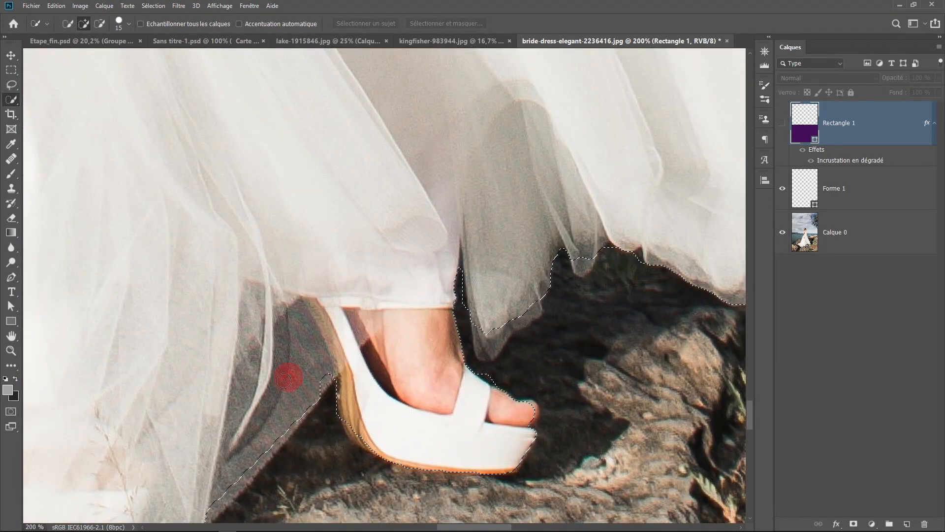
pyautogui.moveTo(284, 398)
pyautogui.mouseDown()
pyautogui.moveTo(329, 378)
pyautogui.moveTo(333, 396)
pyautogui.moveTo(354, 380)
pyautogui.moveTo(347, 351)
pyautogui.moveTo(353, 409)
pyautogui.moveTo(369, 412)
pyautogui.moveTo(450, 375)
pyautogui.moveTo(515, 384)
pyautogui.moveTo(494, 281)
pyautogui.moveTo(475, 305)
pyautogui.moveTo(524, 271)
pyautogui.moveTo(503, 285)
pyautogui.moveTo(456, 269)
pyautogui.moveTo(460, 384)
pyautogui.mouseUp()
pyautogui.scroll(-1, 460, 384)
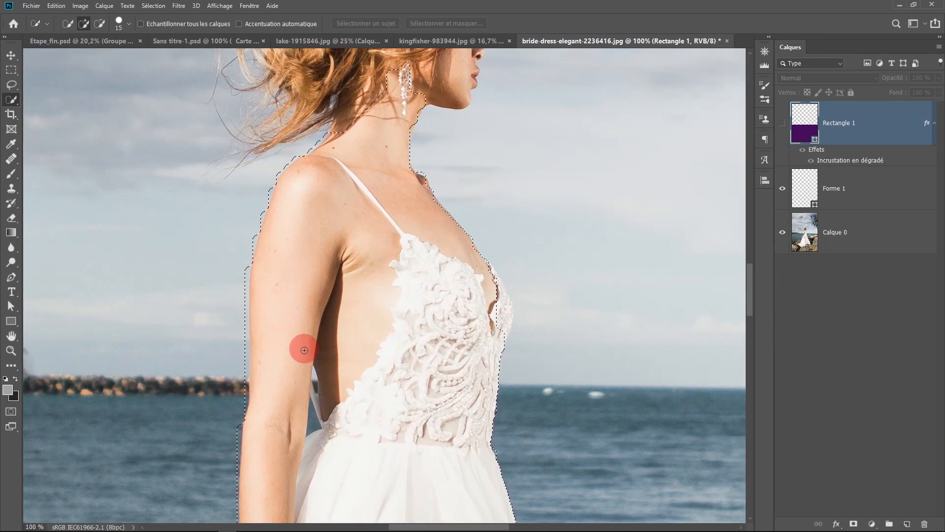
# - Refine the quick selection along the bride's arm, shoulder and bodice
pyautogui.moveTo(289, 296); pyautogui.dragTo(273, 340)
pyautogui.click(416, 239)
pyautogui.scroll(2, 416, 239)
pyautogui.moveTo(466, 280)
pyautogui.mouseDown()
pyautogui.moveTo(466, 235)
pyautogui.moveTo(449, 219)
pyautogui.mouseUp()
pyautogui.moveTo(381, 163)
pyautogui.mouseDown()
pyautogui.moveTo(371, 267)
pyautogui.moveTo(394, 182)
pyautogui.mouseUp()
pyautogui.moveTo(246, 251)
pyautogui.mouseDown()
pyautogui.moveTo(319, 256)
pyautogui.moveTo(260, 298)
pyautogui.mouseUp()
pyautogui.scroll(-2, 344, 247)
pyautogui.moveTo(344, 394)
pyautogui.mouseDown()
pyautogui.moveTo(338, 192)
pyautogui.moveTo(374, 188)
pyautogui.moveTo(338, 343)
pyautogui.moveTo(361, 158)
pyautogui.mouseUp()
# - Touch up the outline of the bride's selection with the Lasso tool
pyautogui.scroll(3, 345, 433)
pyautogui.press('l')
pyautogui.moveTo(107, 195); pyautogui.dragTo(101, 229)
pyautogui.scroll(-4, 107, 194)
pyautogui.moveTo(296, 419); pyautogui.dragTo(371, 83)
pyautogui.moveTo(197, 315); pyautogui.dragTo(298, 216)
pyautogui.moveTo(236, 437); pyautogui.dragTo(259, 439)
pyautogui.scroll(-2, 256, 436)
pyautogui.moveTo(391, 206); pyautogui.dragTo(397, 397)
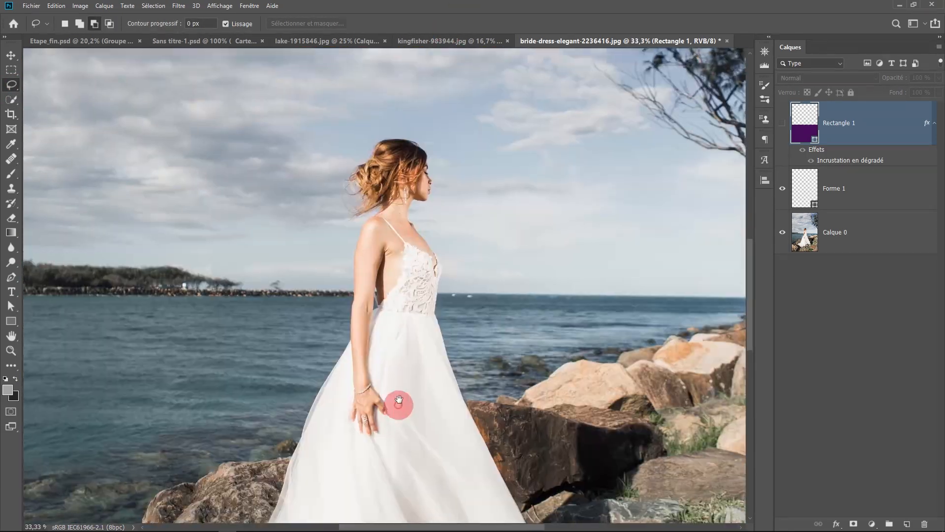
# - Adjust the selection around the upper contour of the bride's hair with the Quick Selection tool
pyautogui.scroll(4, 344, 168)
pyautogui.click(11, 99)
pyautogui.moveTo(332, 150); pyautogui.dragTo(339, 86)
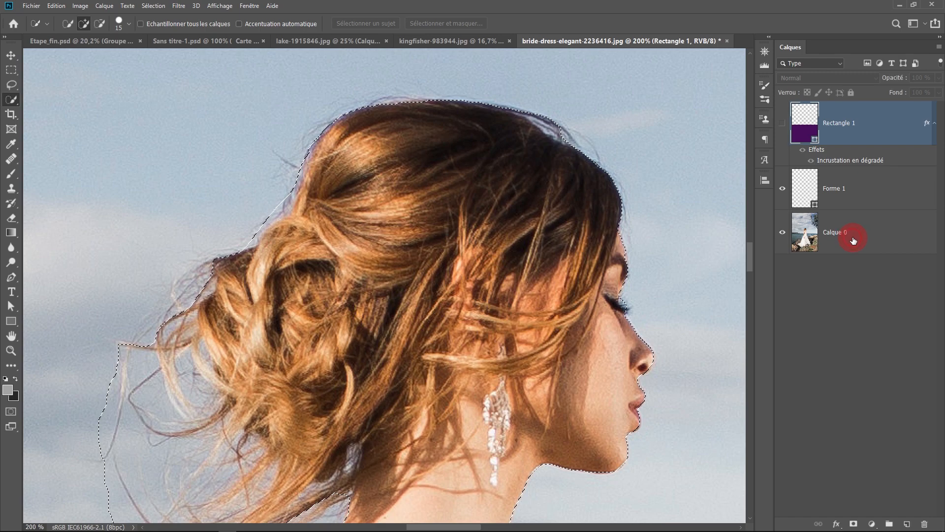
# - Refine the bride's loose hair edges on the photo layer with the Refine Edge Brush in Select and Mask
pyautogui.click(810, 247)
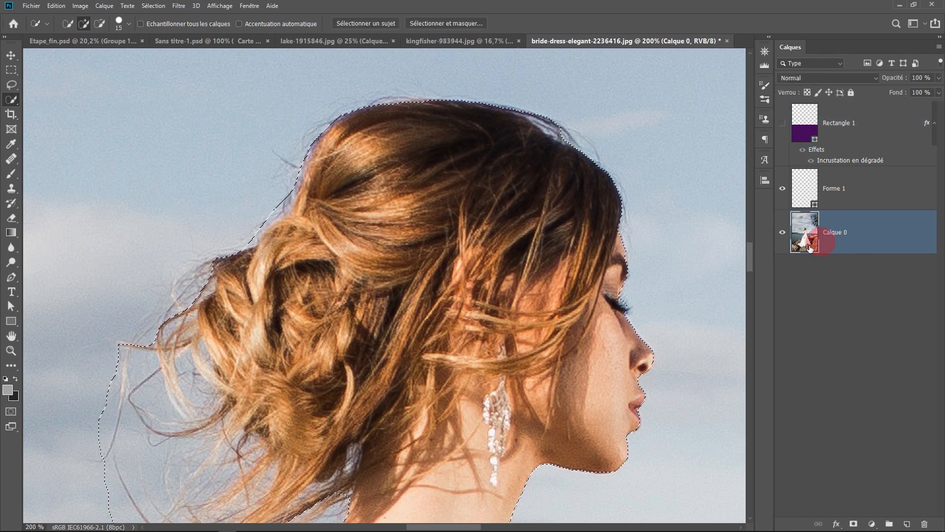
pyautogui.click(426, 23)
pyautogui.moveTo(229, 325); pyautogui.dragTo(268, 257)
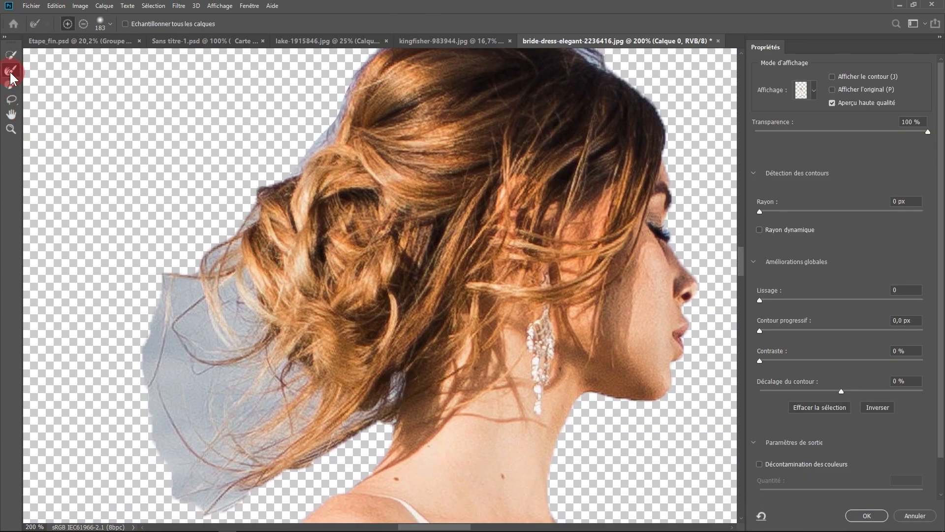
pyautogui.moveTo(110, 281)
pyautogui.mouseDown()
pyautogui.moveTo(161, 292)
pyautogui.moveTo(158, 387)
pyautogui.moveTo(206, 339)
pyautogui.moveTo(197, 437)
pyautogui.moveTo(222, 440)
pyautogui.moveTo(215, 408)
pyautogui.mouseUp()
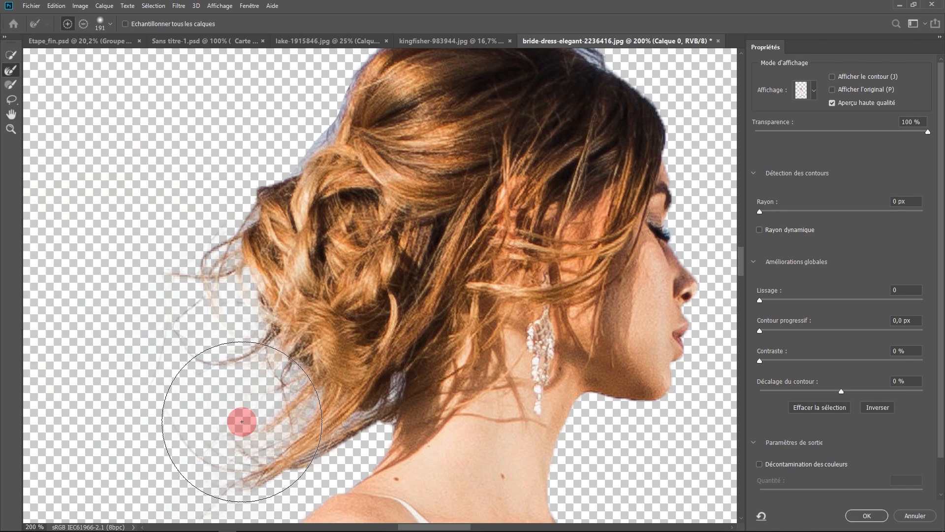
pyautogui.moveTo(282, 234); pyautogui.dragTo(245, 389)
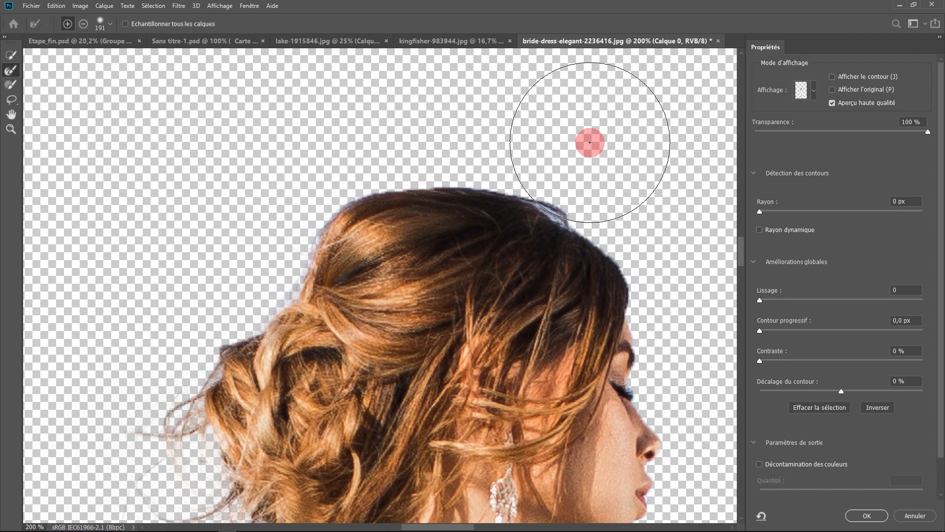
pyautogui.click(588, 154)
# - Output the refined mask of the bride as a selection
pyautogui.scroll(-2, 844, 429)
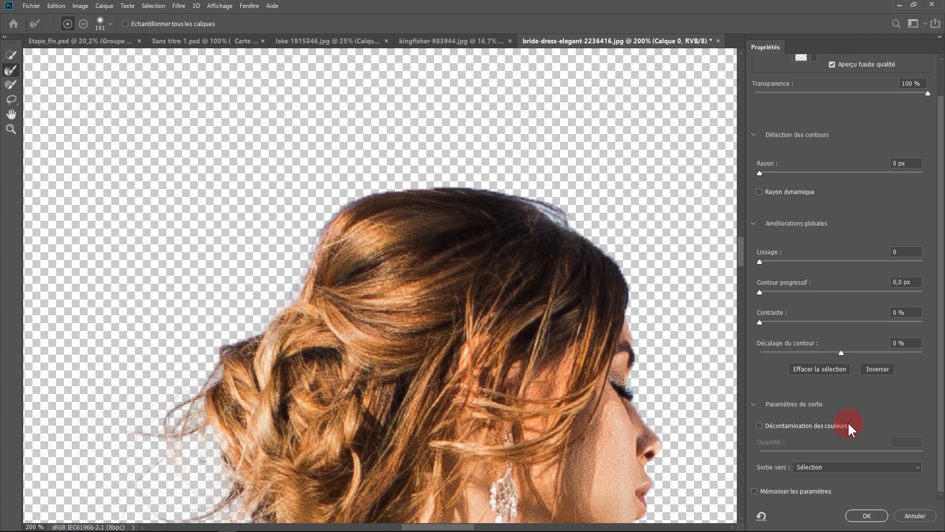
pyautogui.click(842, 467)
pyautogui.click(832, 475)
pyautogui.click(867, 515)
# - Save the bride's selection as a new channel named Mariée
pyautogui.scroll(-1, 418, 228)
pyautogui.moveTo(442, 290); pyautogui.dragTo(430, 136)
pyautogui.scroll(-1, 474, 254)
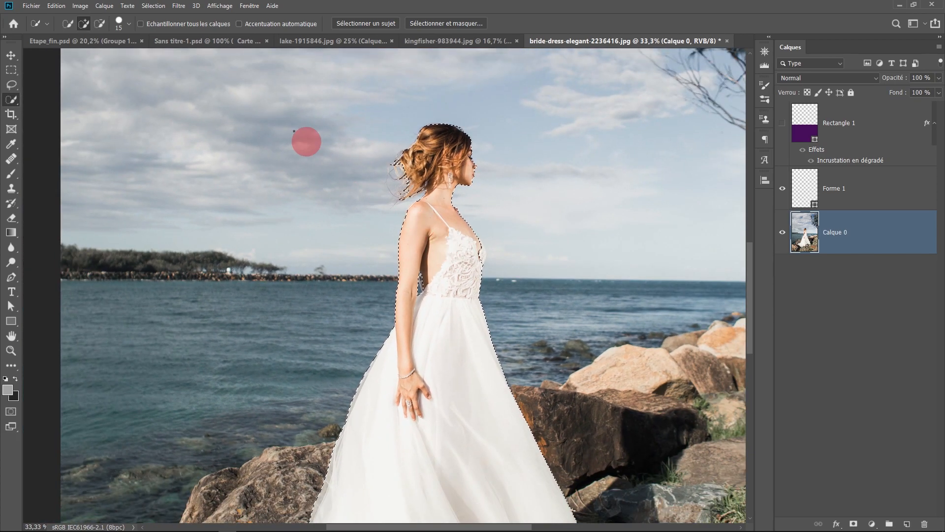
pyautogui.click(165, 5)
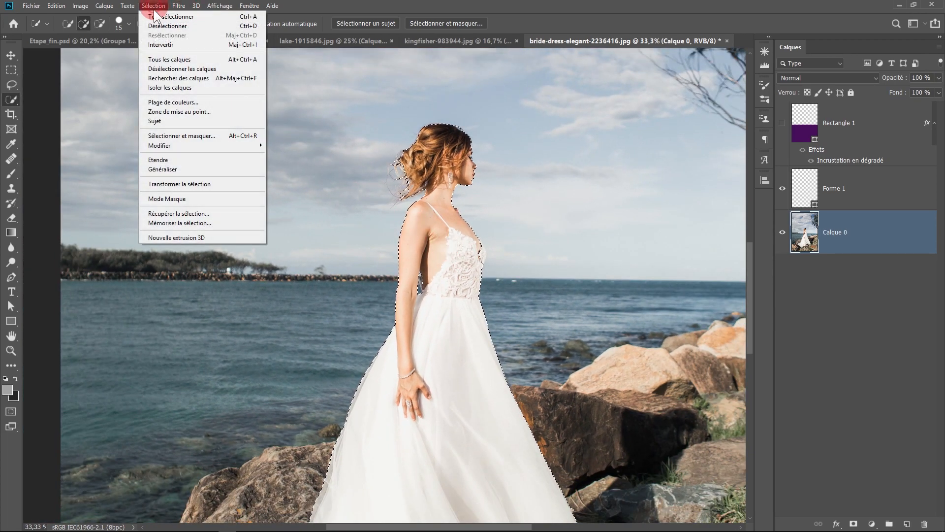
pyautogui.click(175, 223)
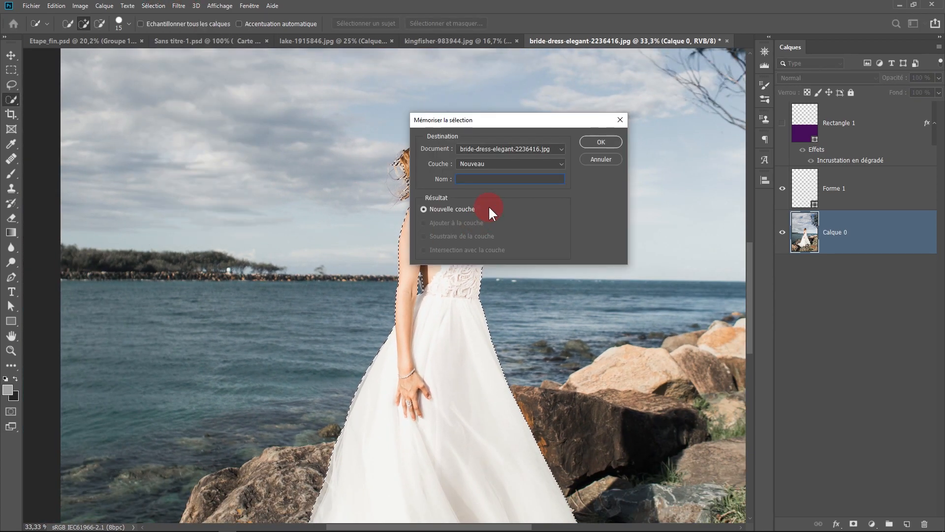
pyautogui.write('Mariée')
pyautogui.press('Return')
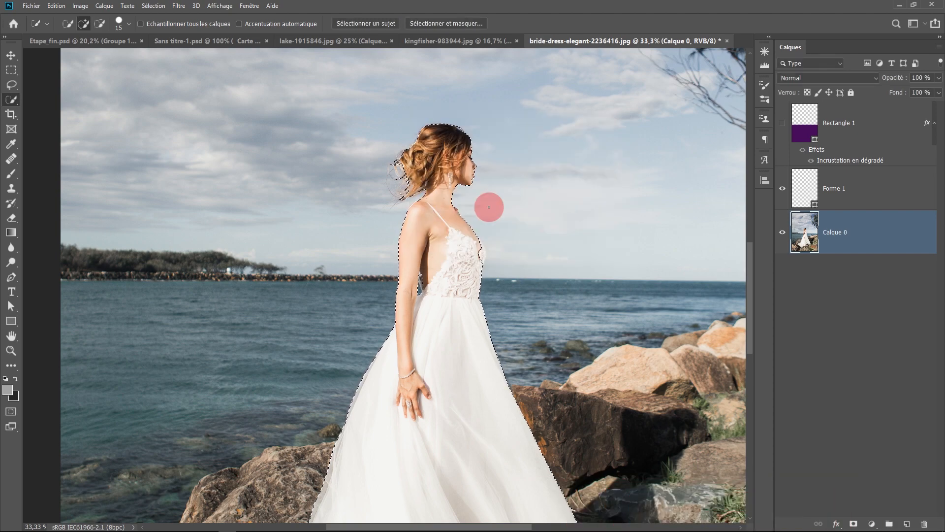
# - Show the gradient ground layer Rectangle 1 and add an empty layer above it
pyautogui.click(850, 143)
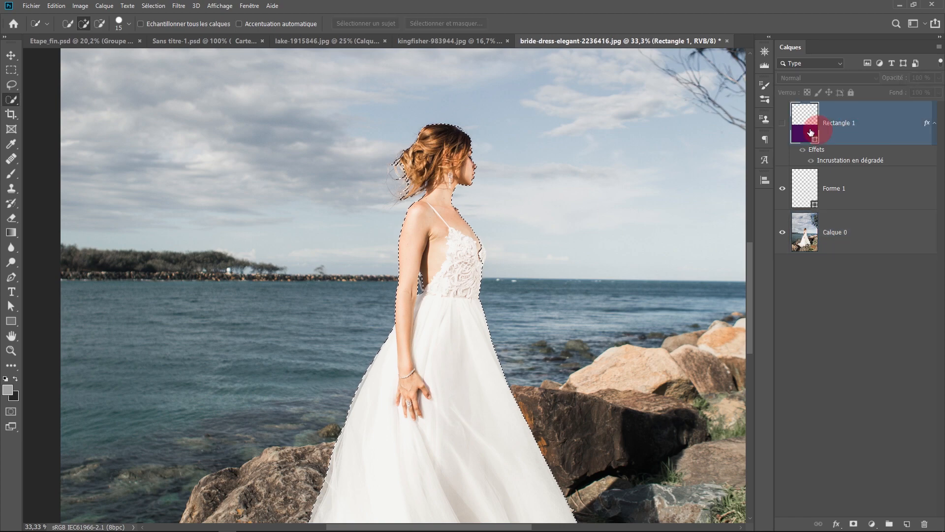
pyautogui.click(782, 126)
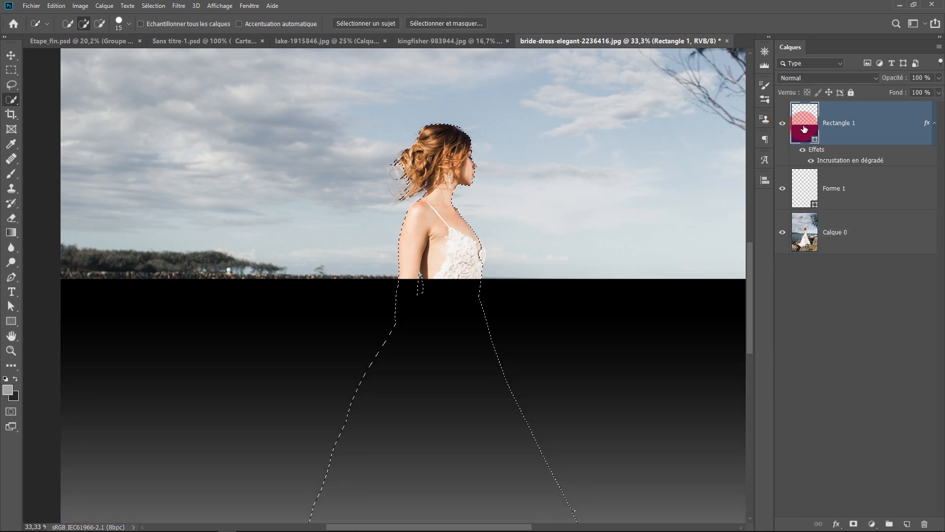
pyautogui.scroll(-1, 602, 218)
pyautogui.moveTo(473, 295); pyautogui.dragTo(447, 286)
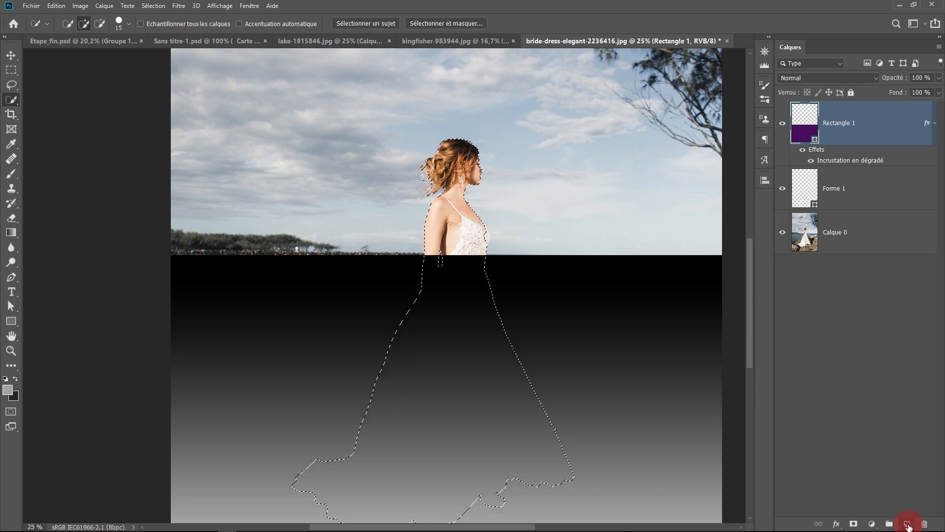
pyautogui.click(908, 525)
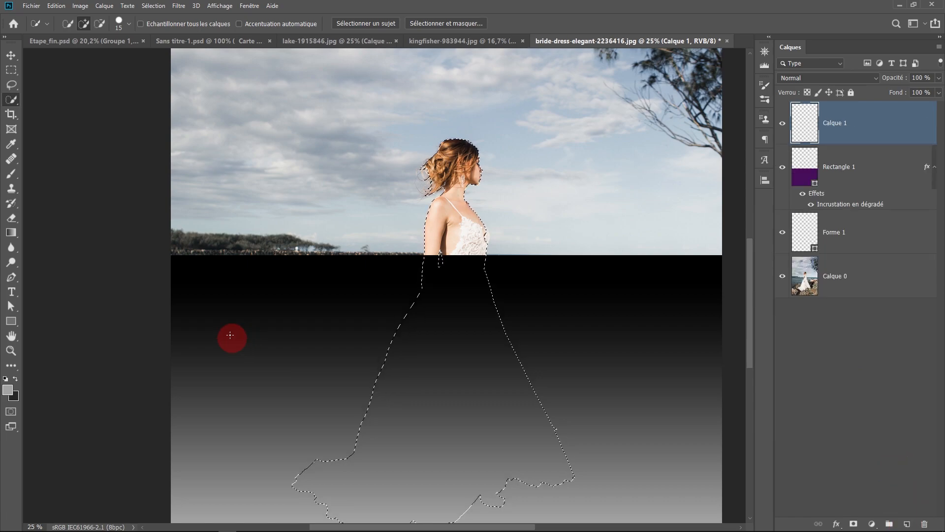
# - Sample the ground gradient's grey beside the dress hem's right corner as the foreground colour
pyautogui.click(14, 174)
pyautogui.scroll(3, 580, 459)
pyautogui.moveTo(580, 459); pyautogui.dragTo(533, 323)
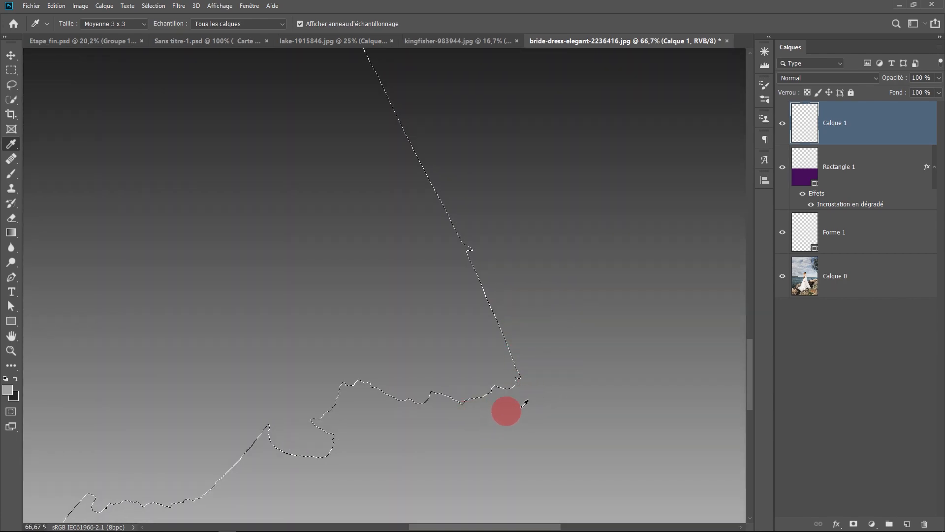
pyautogui.click(531, 380)
pyautogui.scroll(-5, 517, 376)
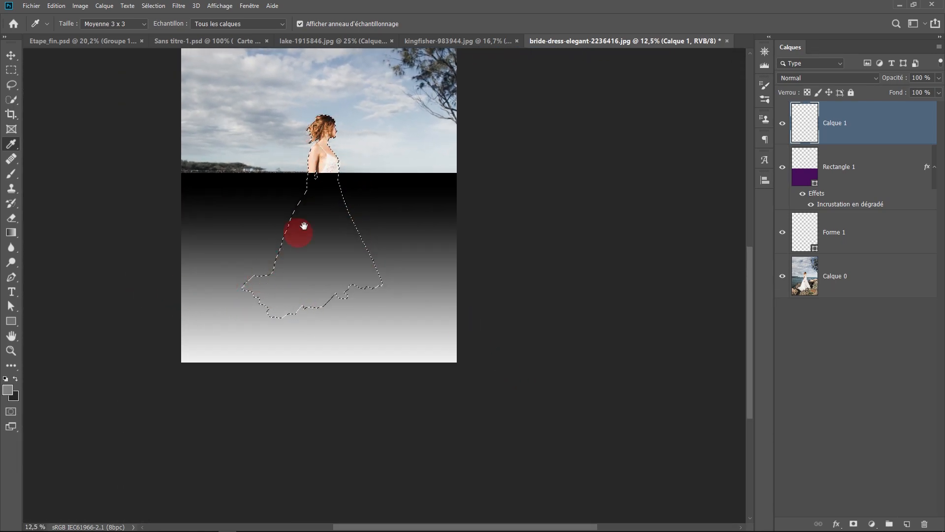
# - Fill the bride's selection with the sampled grey on the new layer and deselect it
pyautogui.scroll(1, 333, 257)
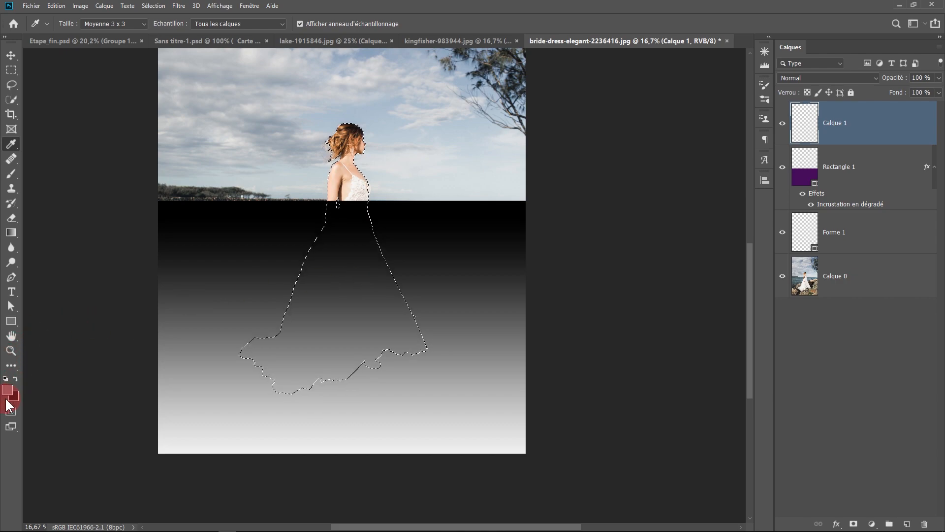
pyautogui.click(384, 199)
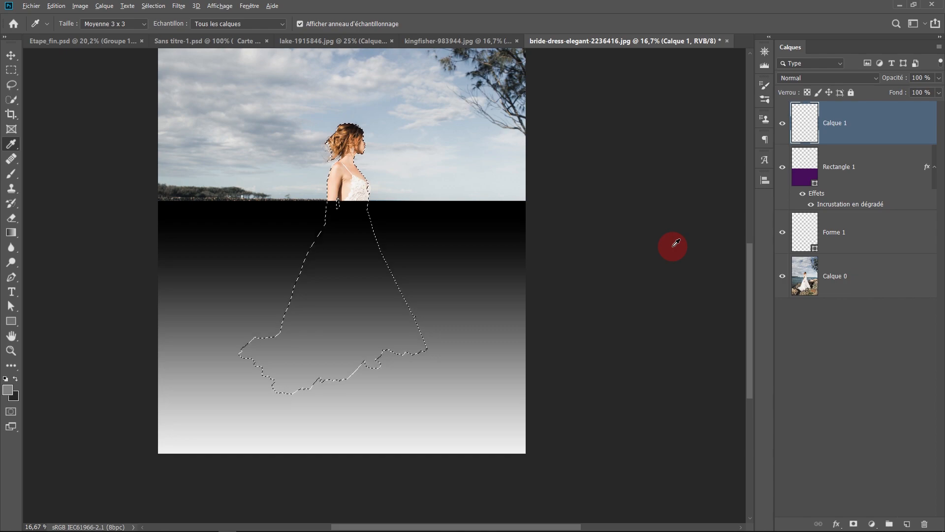
pyautogui.hotkey('alt', 'BackSpace')
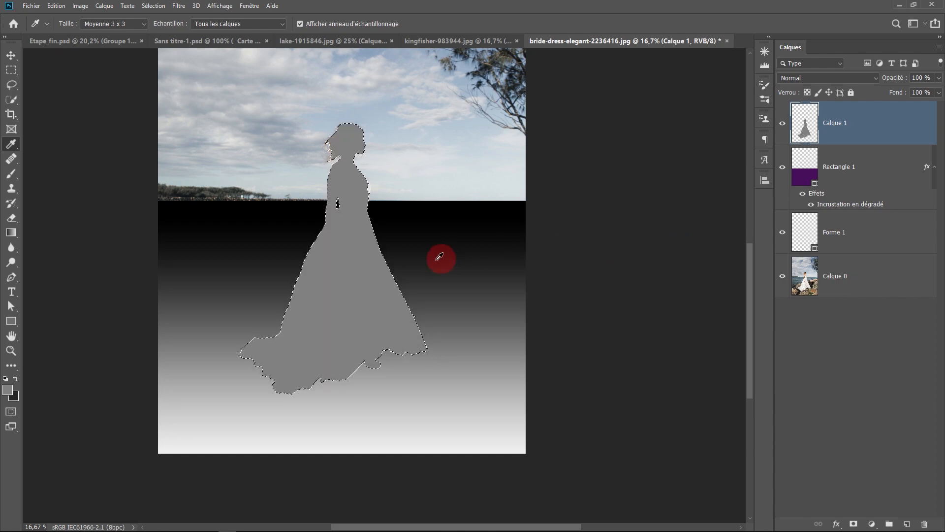
pyautogui.hotkey('ctrl', 'd')
# - Lasso the unfilled gap at the front of the bodice and paint it with the same grey
pyautogui.keyDown('ctrl'); pyautogui.click(372, 191); pyautogui.keyUp('ctrl')
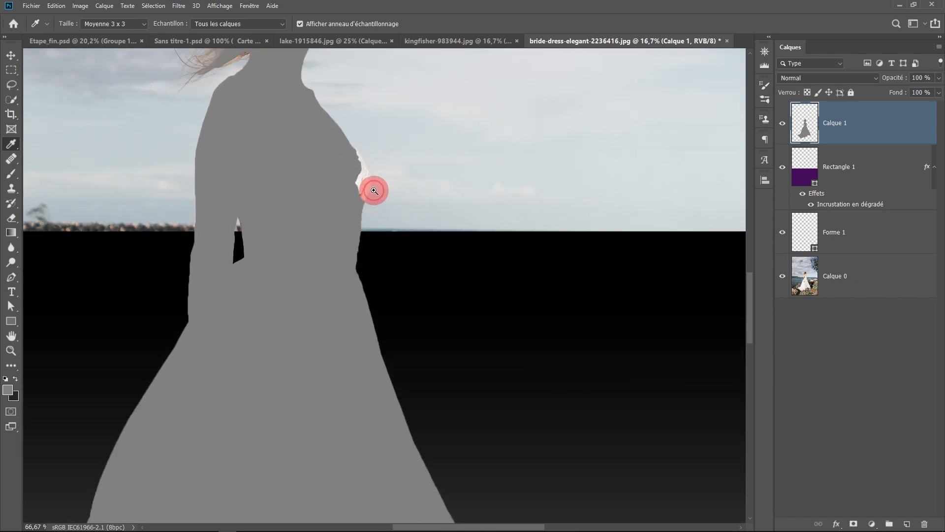
pyautogui.moveTo(377, 177); pyautogui.dragTo(409, 276)
pyautogui.keyDown('alt'); pyautogui.click(386, 199); pyautogui.keyUp('alt')
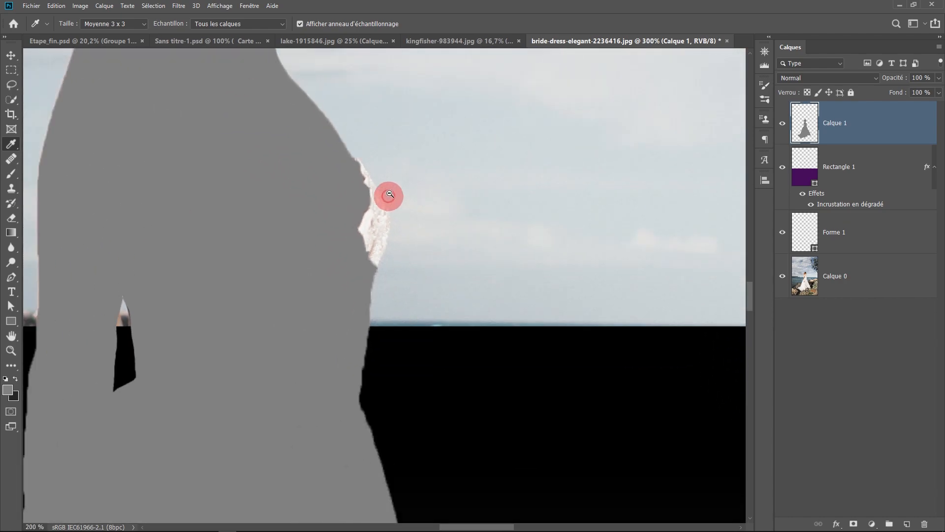
pyautogui.moveTo(395, 183); pyautogui.dragTo(420, 305)
pyautogui.keyDown('ctrl'); pyautogui.click(423, 304); pyautogui.keyUp('ctrl')
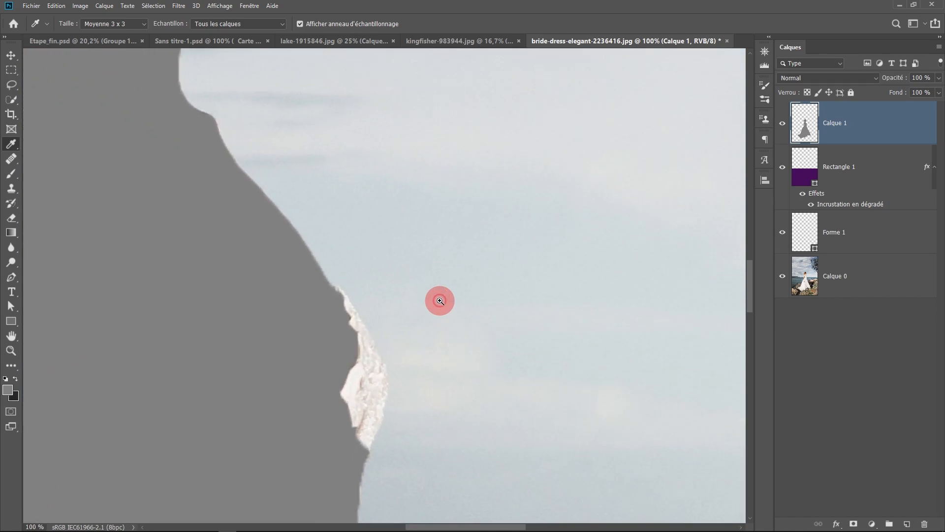
pyautogui.keyDown('ctrl'); pyautogui.click(369, 340); pyautogui.keyUp('ctrl')
pyautogui.click(11, 85)
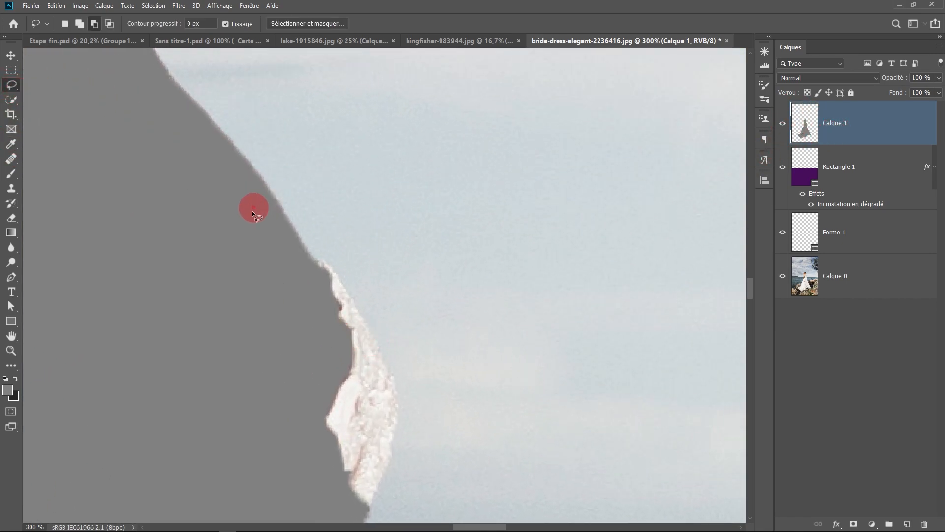
pyautogui.moveTo(383, 339)
pyautogui.mouseDown()
pyautogui.moveTo(403, 433)
pyautogui.moveTo(373, 513)
pyautogui.moveTo(236, 257)
pyautogui.mouseUp()
pyautogui.click(11, 173)
pyautogui.moveTo(306, 338)
pyautogui.mouseDown()
pyautogui.moveTo(344, 449)
pyautogui.moveTo(352, 352)
pyautogui.moveTo(280, 221)
pyautogui.moveTo(241, 238)
pyautogui.mouseUp()
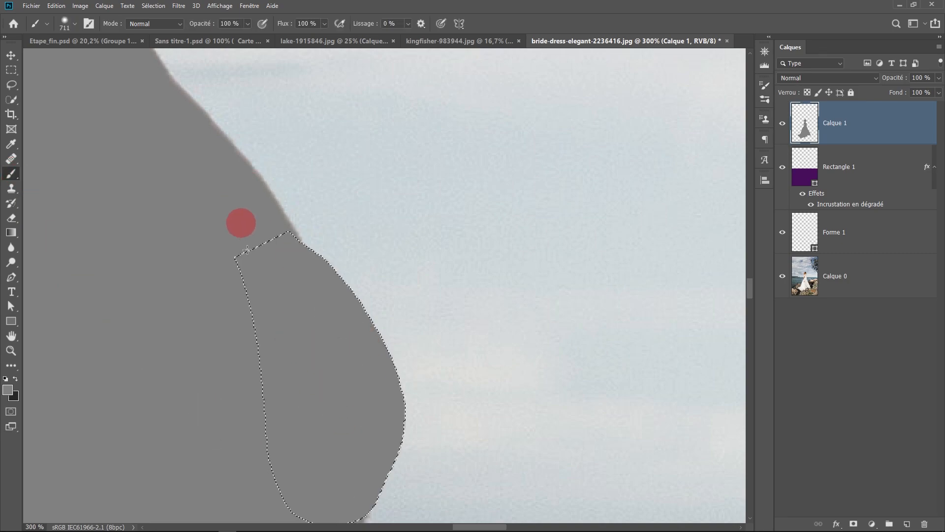
pyautogui.scroll(-8, 241, 238)
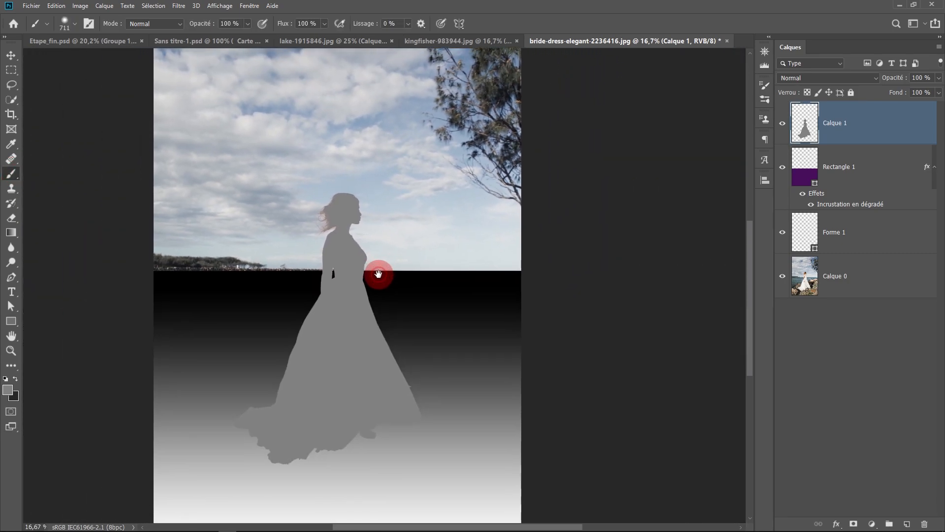
# - Draw a rectangle about 4988 × 4048 px above Rectangle 1, covering the whole sky to just below the horizon
pyautogui.scroll(-1, 378, 274)
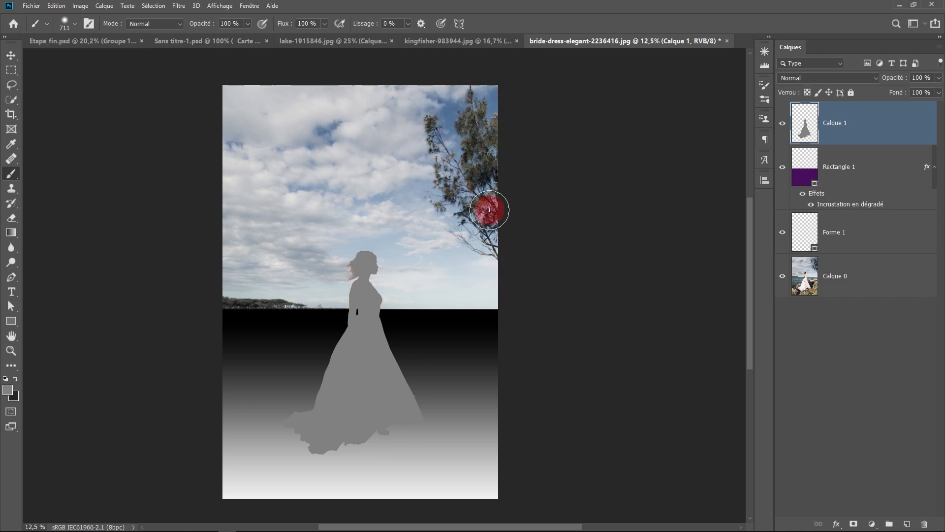
pyautogui.click(874, 178)
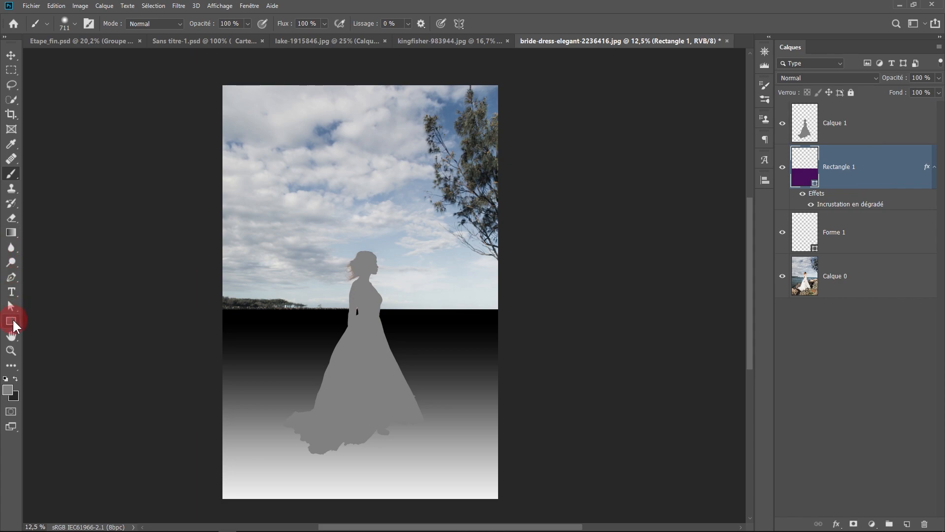
pyautogui.click(11, 321)
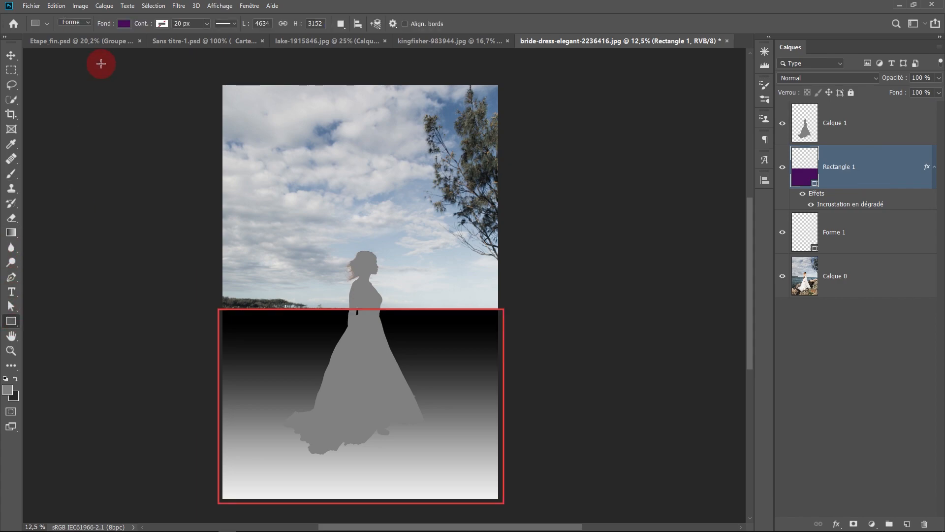
pyautogui.moveTo(207, 74)
pyautogui.mouseDown()
pyautogui.moveTo(247, 131)
pyautogui.moveTo(450, 249)
pyautogui.moveTo(511, 324)
pyautogui.mouseUp()
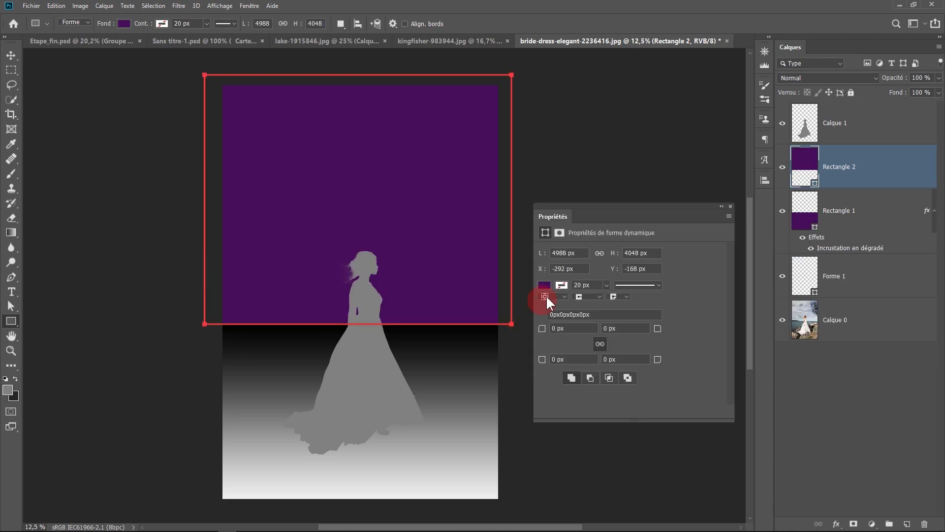
# - Fill the sky rectangle with solid black and move its layer below Rectangle 1
pyautogui.click(544, 286)
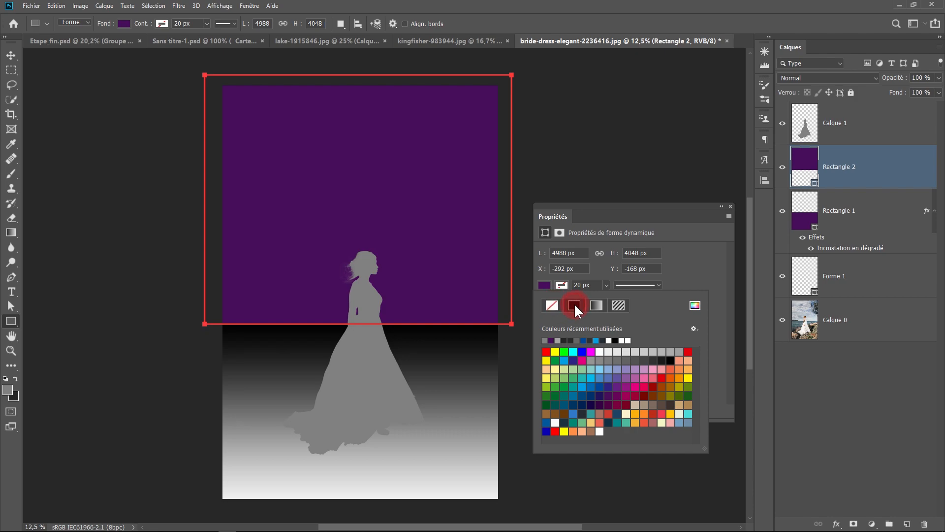
pyautogui.click(669, 361)
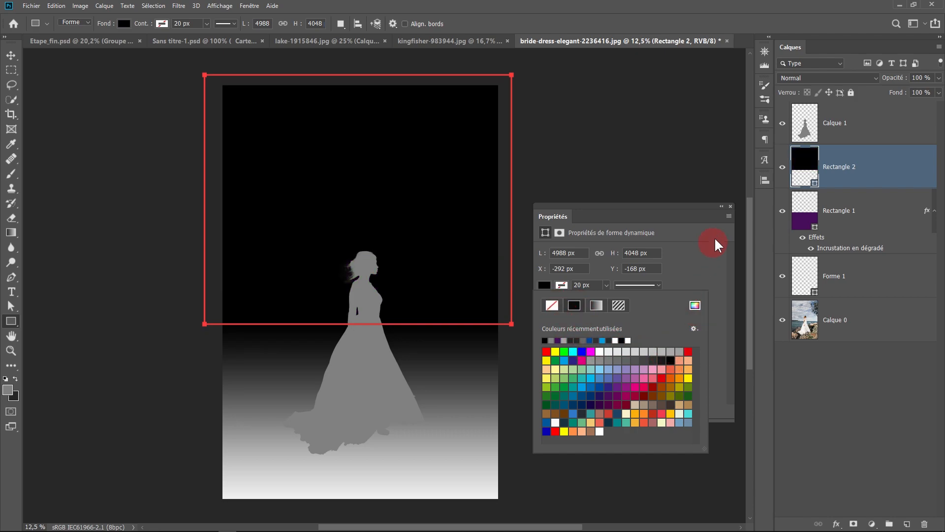
pyautogui.click(731, 206)
pyautogui.click(11, 56)
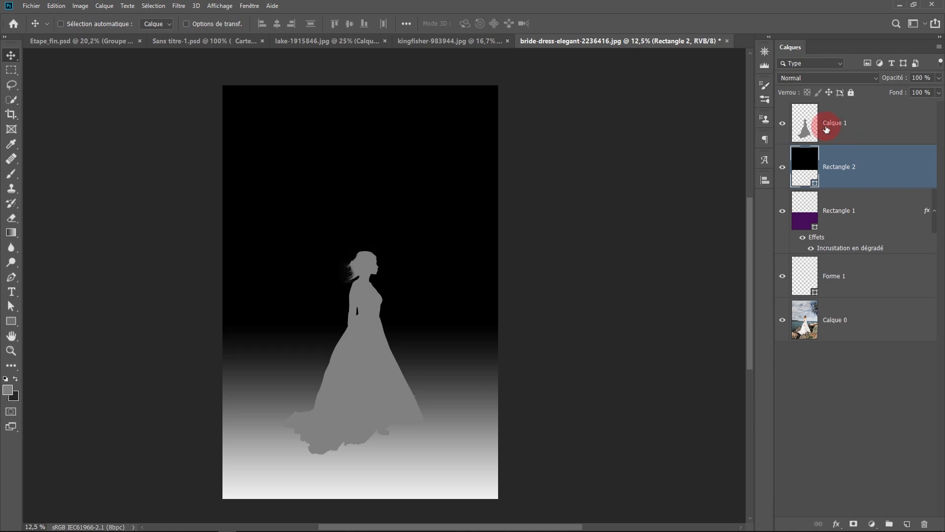
pyautogui.moveTo(861, 167); pyautogui.dragTo(865, 246)
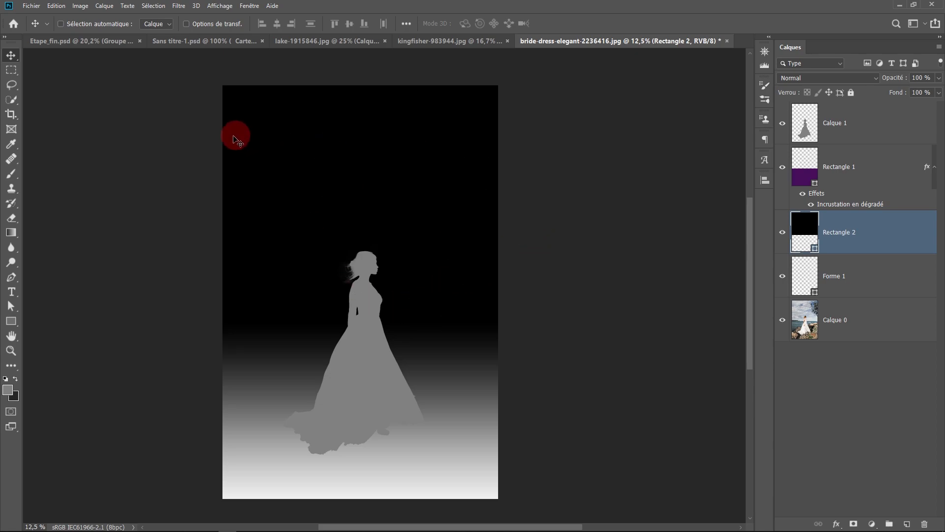
# - Hide Calque 1, Rectangle 1 and Rectangle 2, and set up an export of the bride photo in JPG format
pyautogui.moveTo(783, 125); pyautogui.dragTo(769, 228)
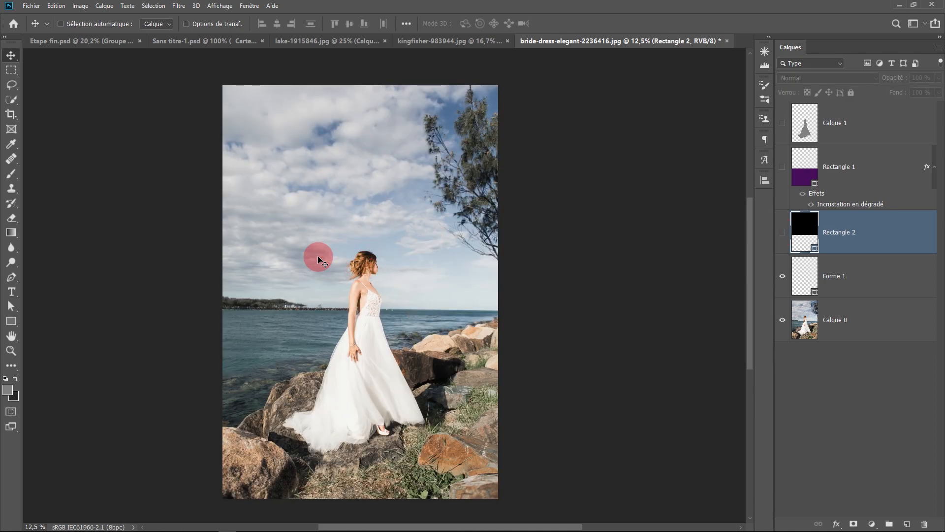
pyautogui.click(31, 6)
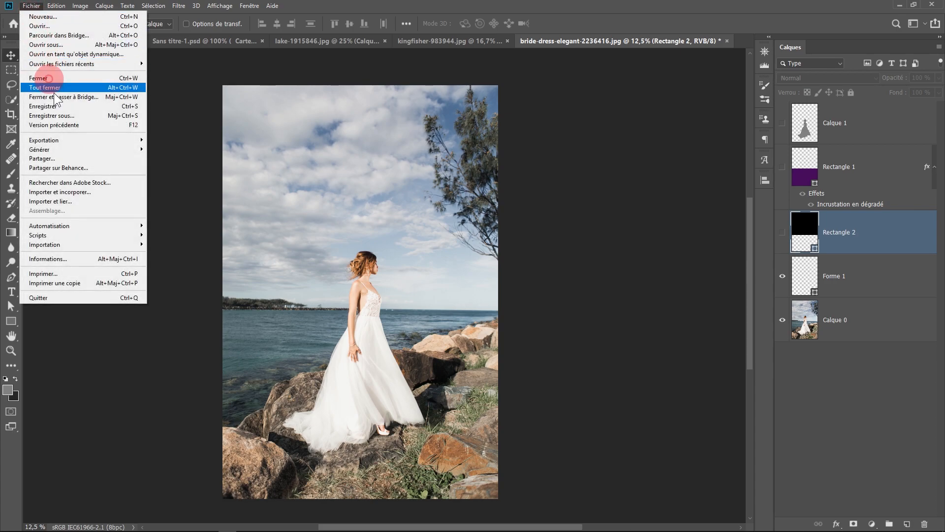
pyautogui.moveTo(70, 143)
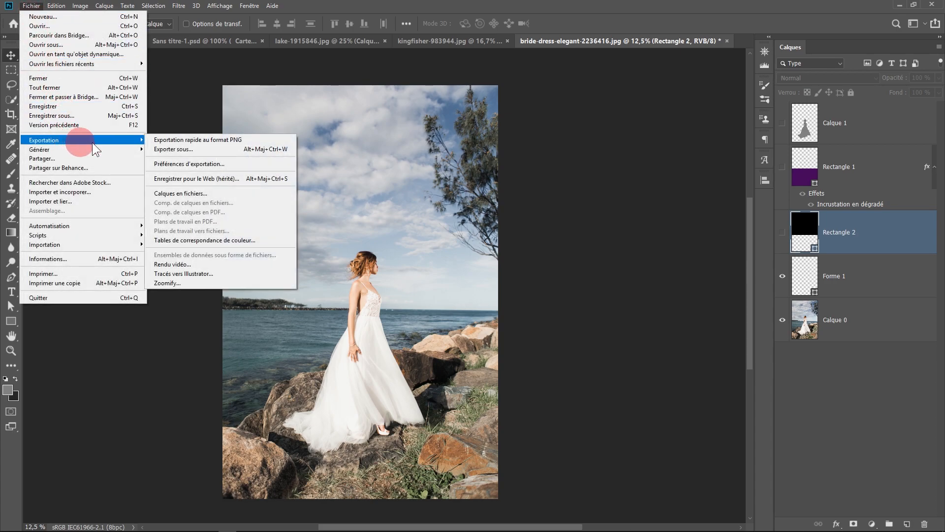
pyautogui.click(186, 150)
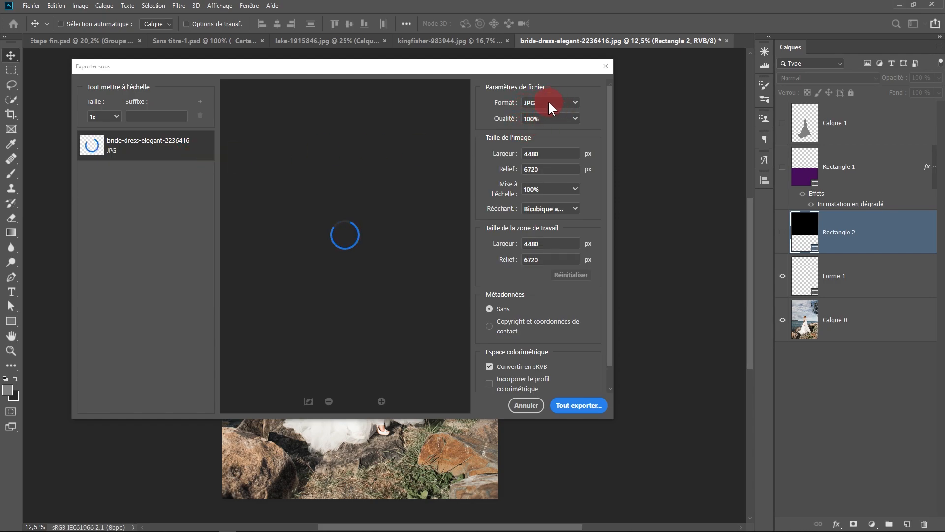
pyautogui.click(566, 111)
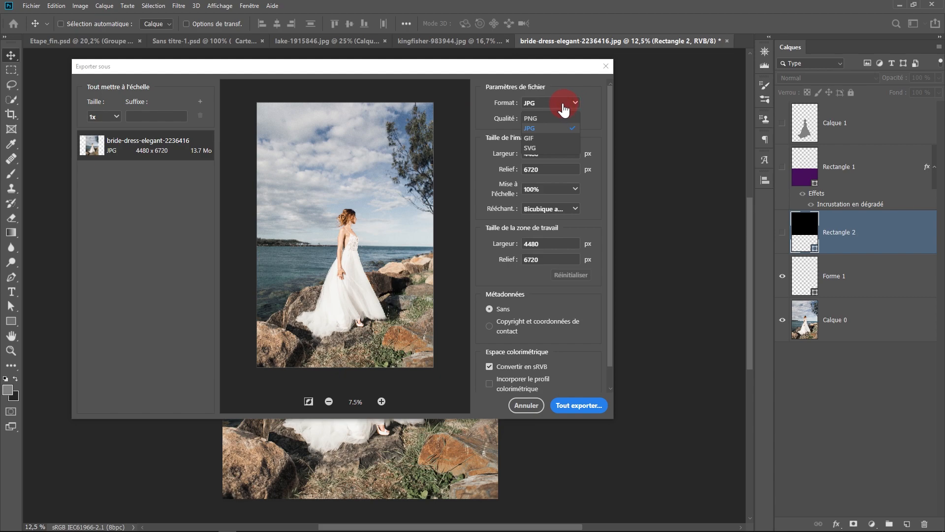
pyautogui.click(557, 101)
pyautogui.click(550, 104)
pyautogui.click(546, 129)
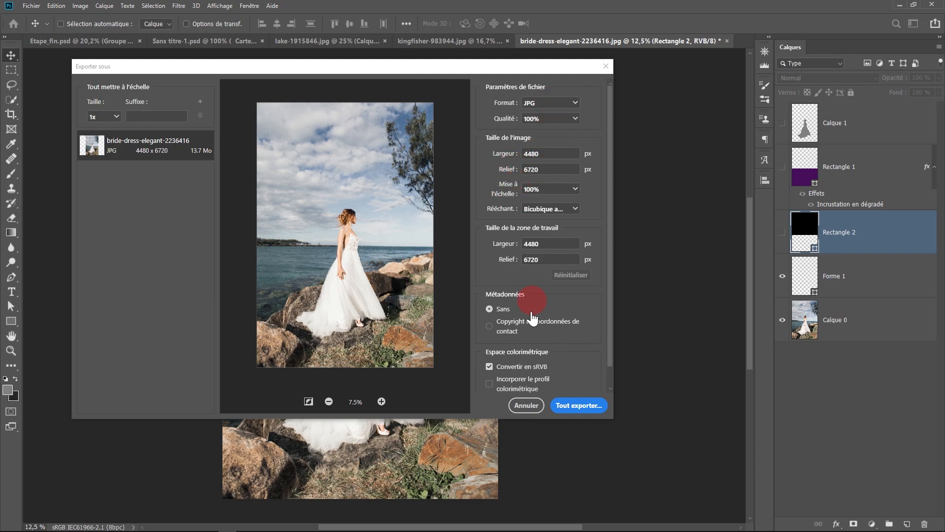
# - Export the photo as mariée.jpg in the Facebook_3D folder, replacing the existing file
pyautogui.click(575, 413)
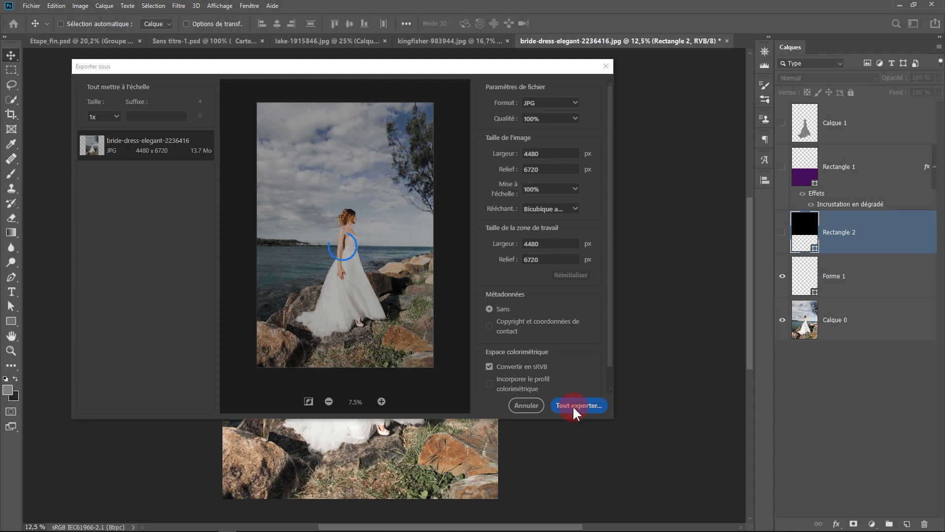
pyautogui.click(608, 140)
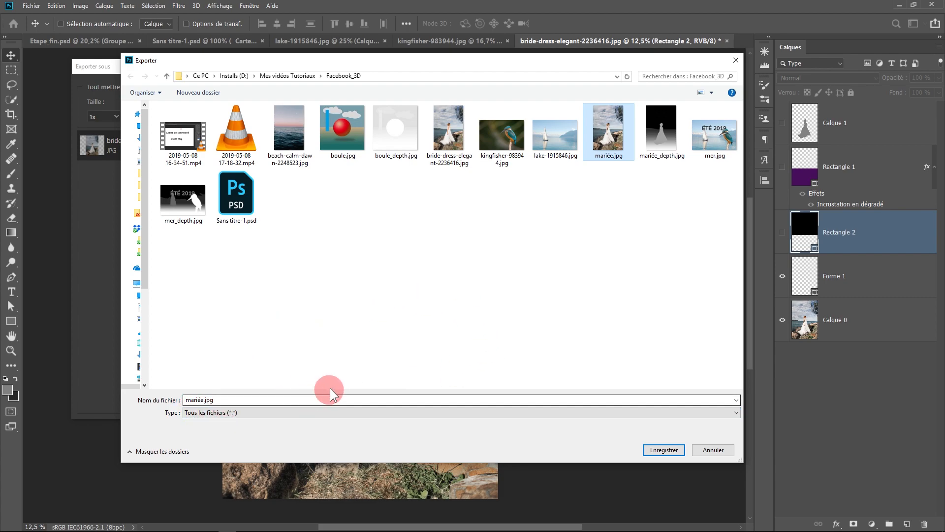
pyautogui.click(660, 451)
pyautogui.click(488, 272)
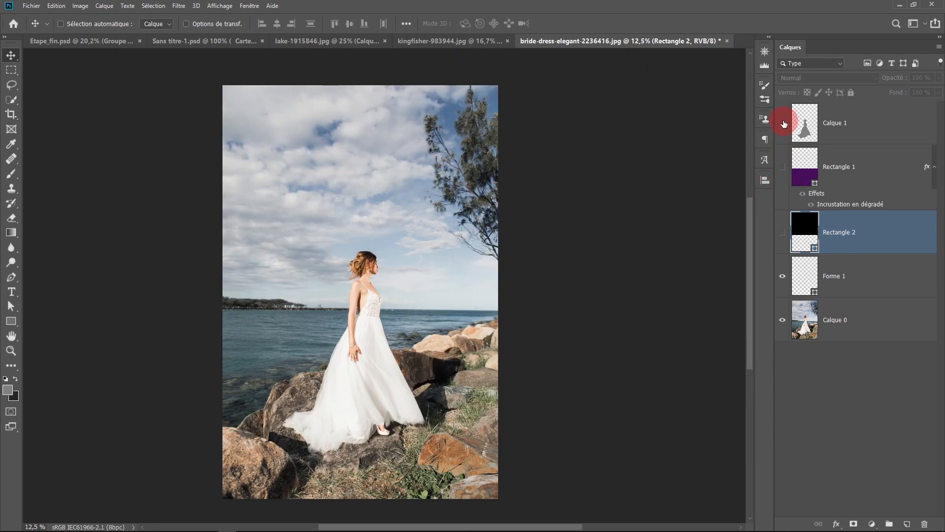
# - Show Calque 1, Rectangle 1 and Rectangle 2 again and open the export settings for the depth map
pyautogui.click(783, 123)
pyautogui.click(782, 167)
pyautogui.click(782, 233)
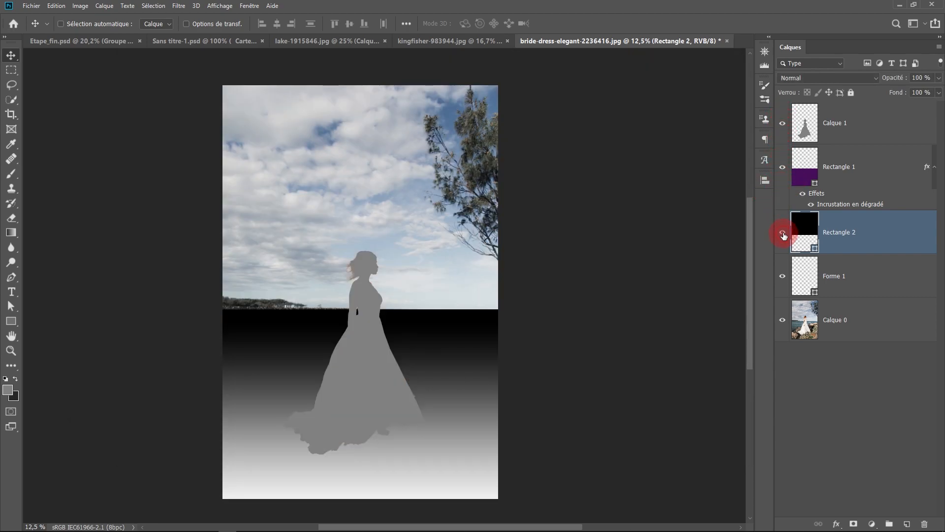
pyautogui.click(32, 6)
pyautogui.moveTo(67, 142)
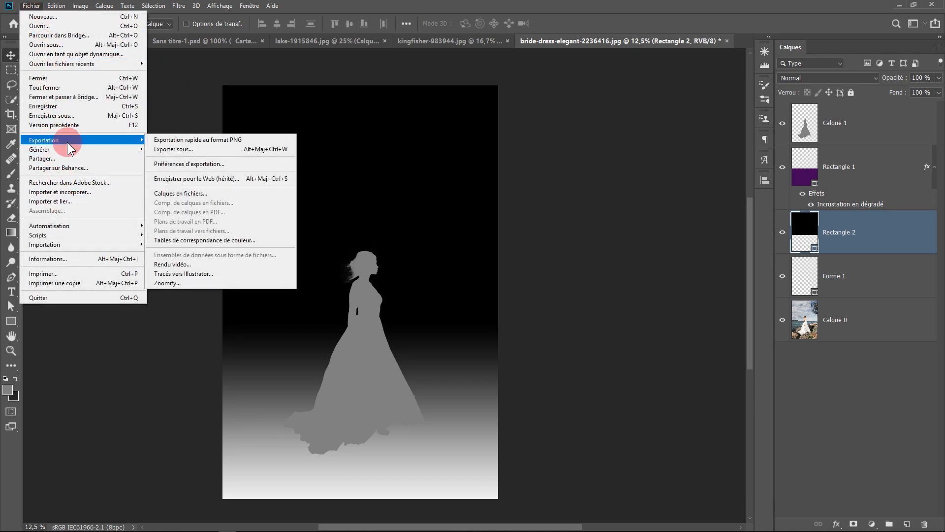
pyautogui.click(184, 151)
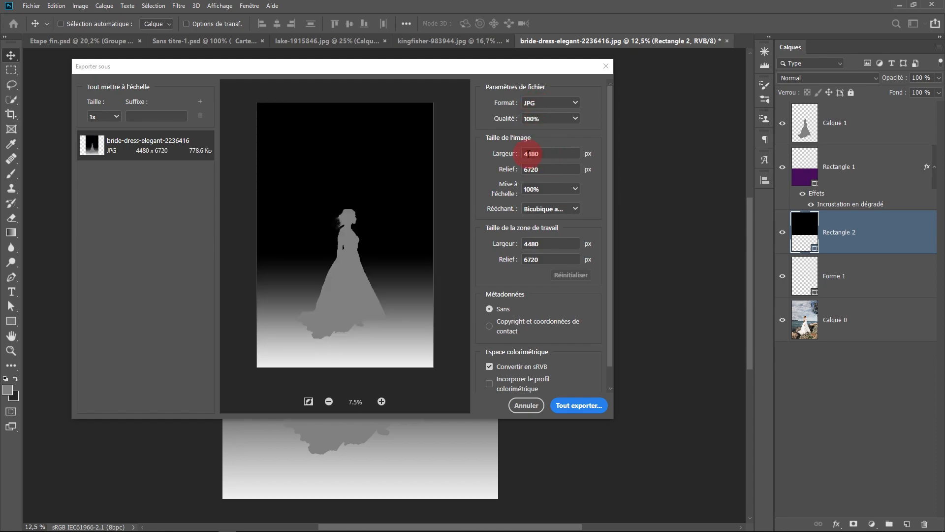
# - Export the depth map as mariée_depth.jpg in the Facebook_3D folder, replacing the existing file
pyautogui.click(576, 407)
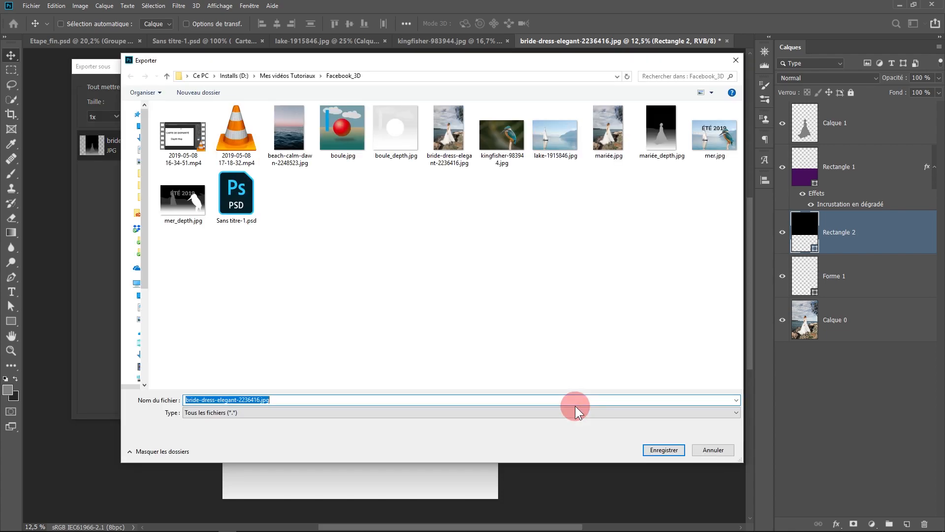
pyautogui.click(606, 145)
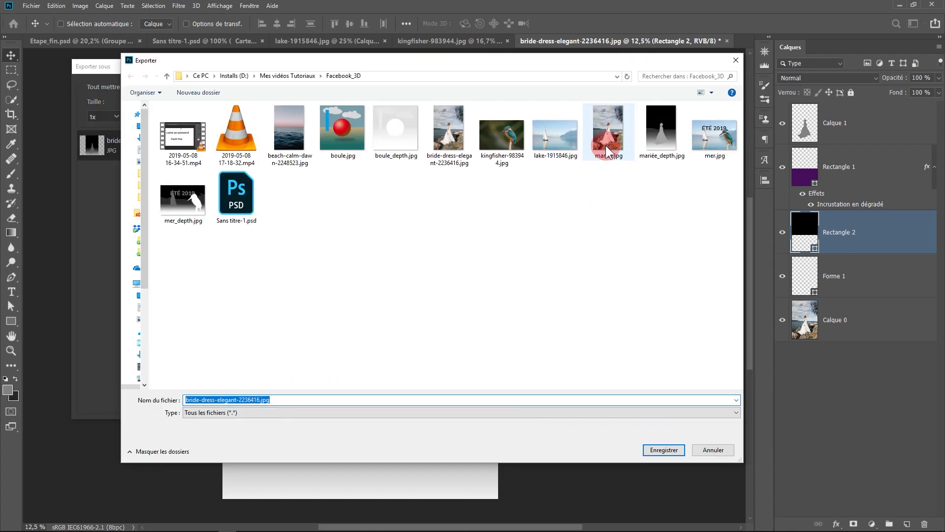
pyautogui.click(207, 396)
pyautogui.doubleClick(207, 396)
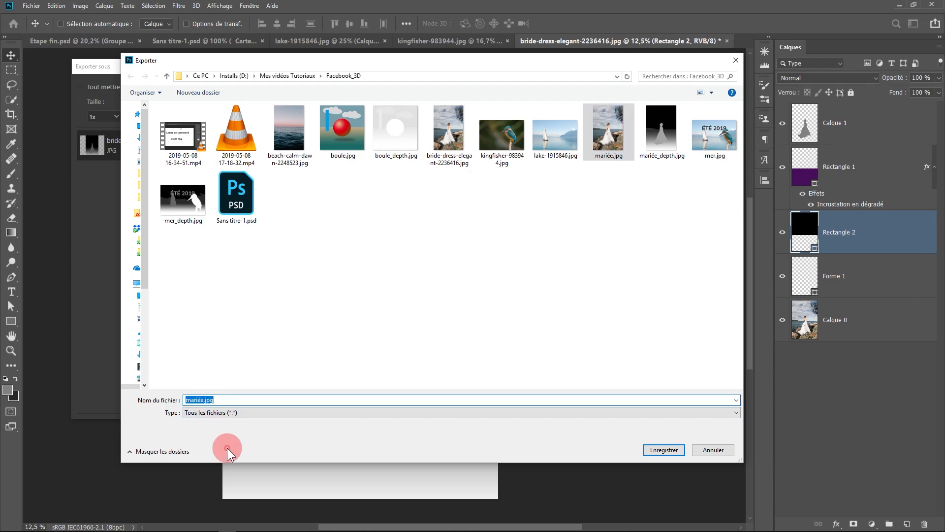
pyautogui.press('Left')
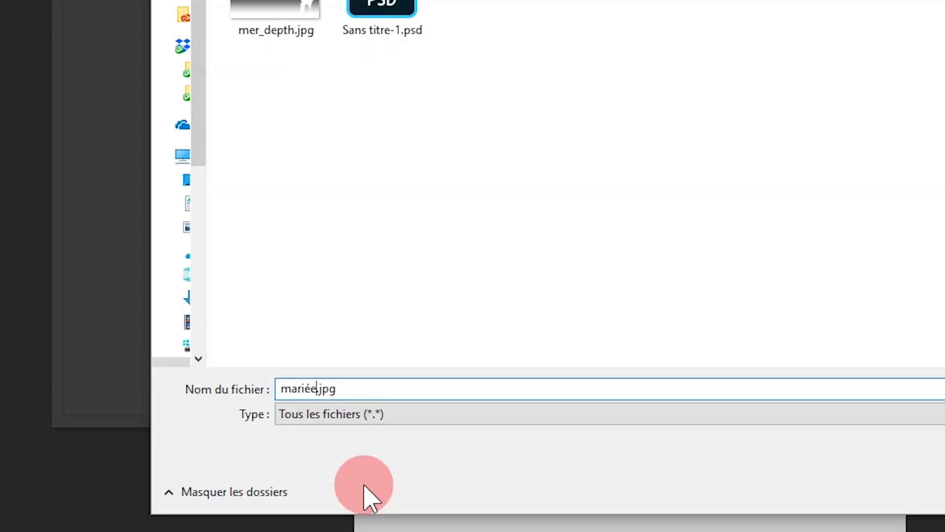
pyautogui.write('_depth')
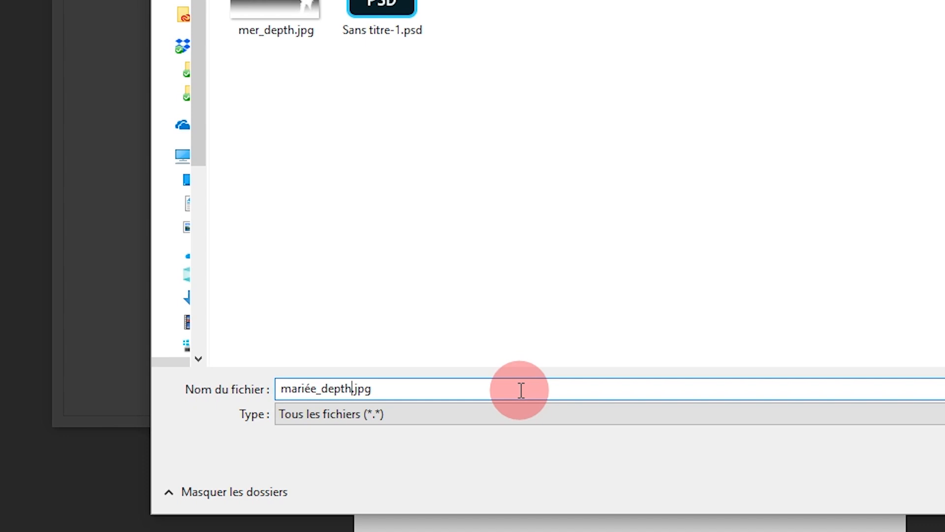
pyautogui.press('Return')
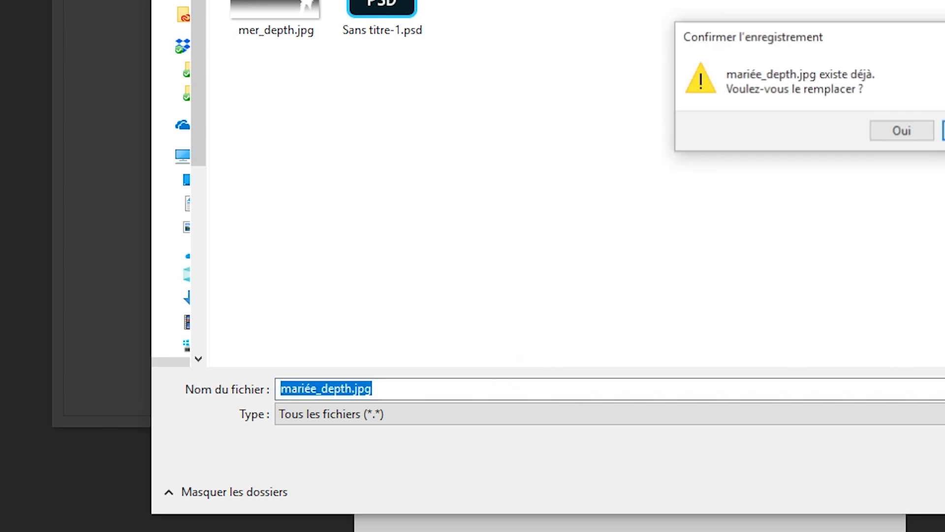
pyautogui.click(926, 133)
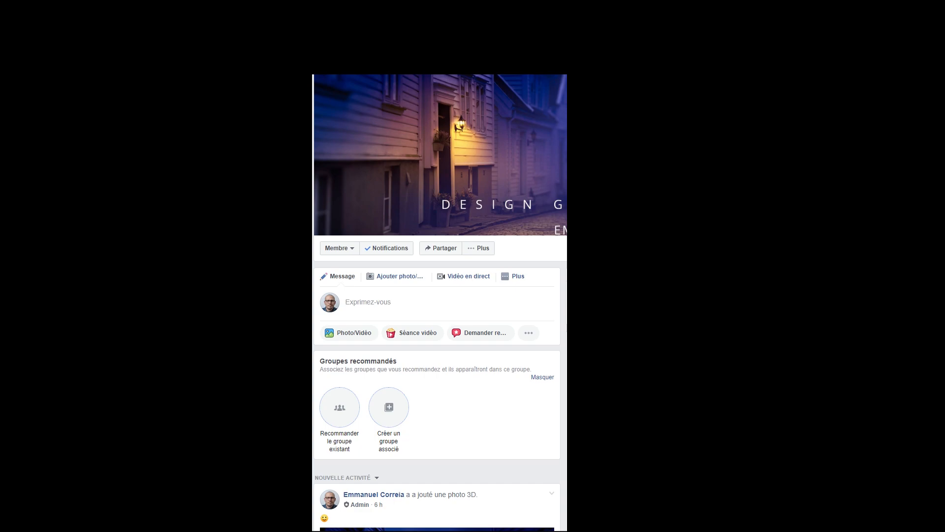
# - Switch to the Facebook group and add mariée.jpg and mariée_depth.jpg together to a new photo post
pyautogui.click(352, 335)
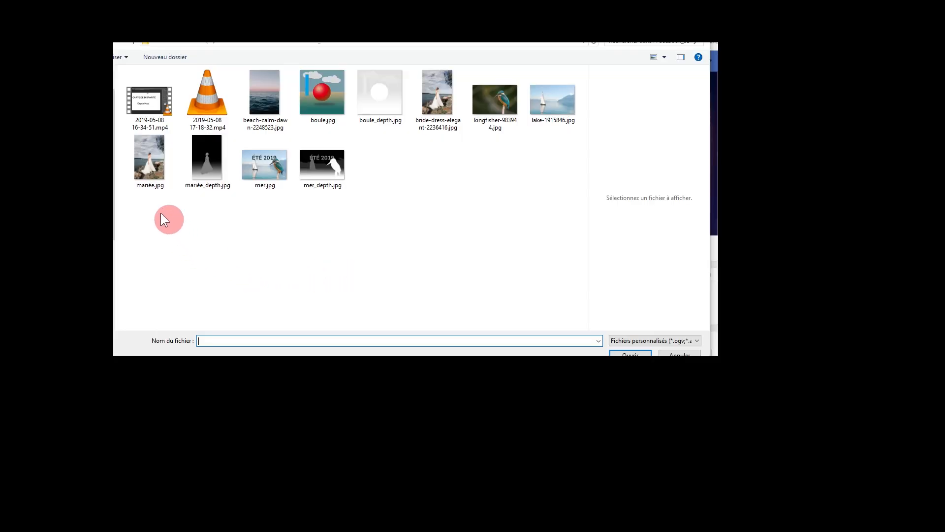
pyautogui.click(153, 171)
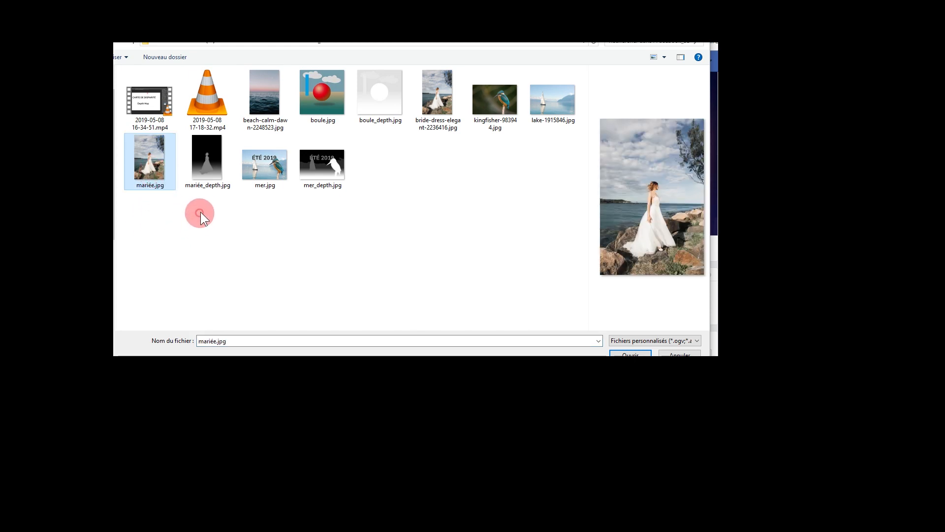
pyautogui.keyDown('ctrl'); pyautogui.click(205, 168); pyautogui.keyUp('ctrl')
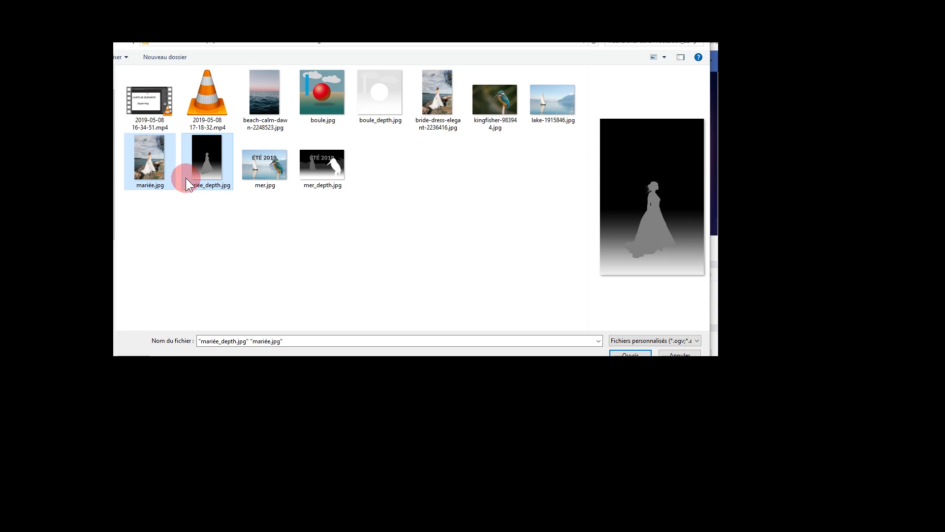
pyautogui.click(631, 354)
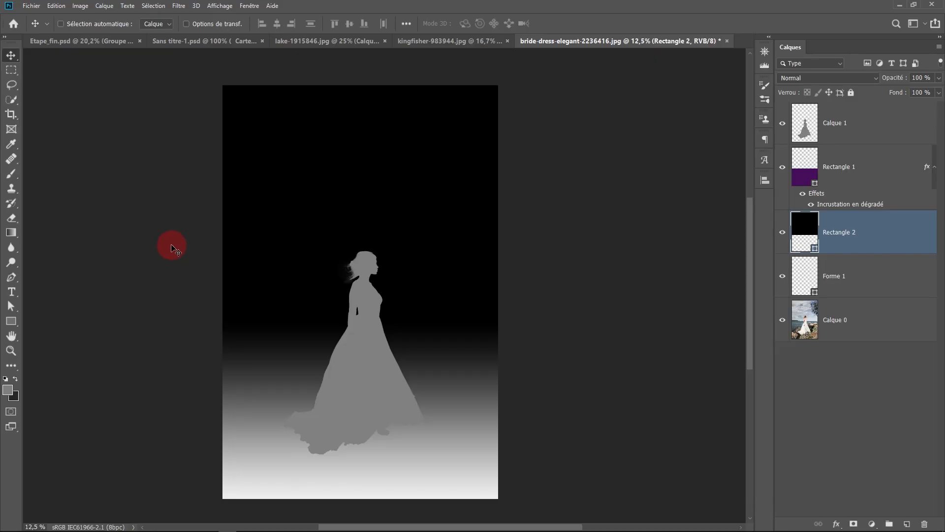
# - Back in Photoshop, group the layers Calque 1, Rectangle 1, Rectangle 2 and Forme 1
pyautogui.click(839, 140)
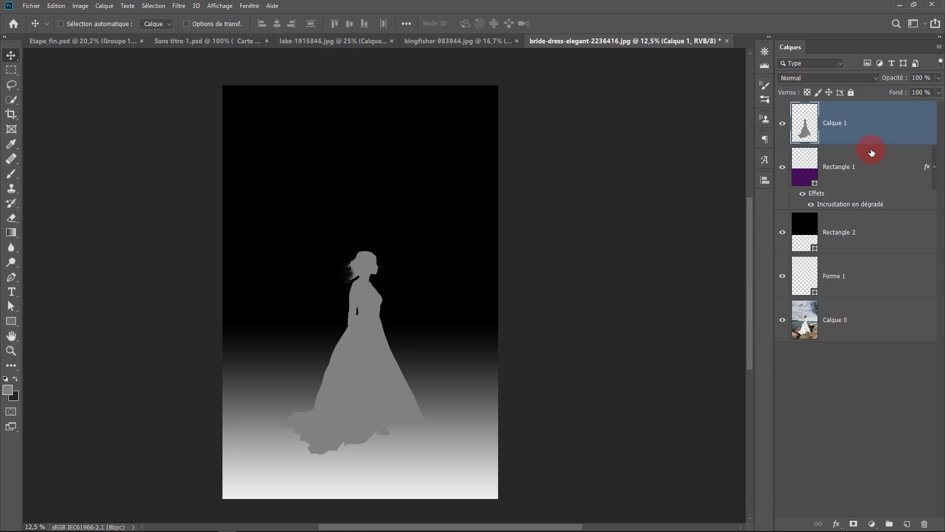
pyautogui.keyDown('shift'); pyautogui.click(879, 243); pyautogui.keyUp('shift')
pyautogui.keyDown('shift'); pyautogui.click(819, 276); pyautogui.keyUp('shift')
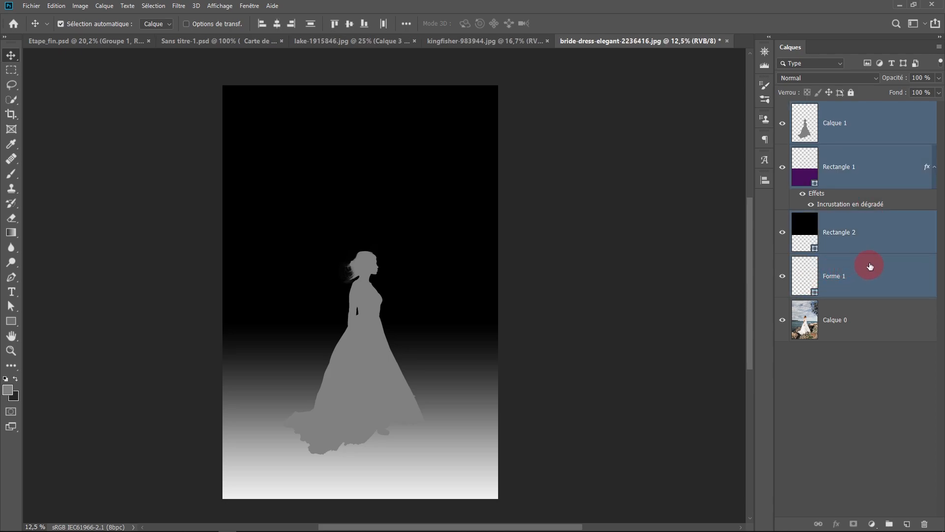
pyautogui.hotkey('ctrl', 'g')
# - Toggle the visibility of Groupe 1 to compare the depth map with the photo, leaving the group shown
pyautogui.click(781, 108)
pyautogui.click(781, 108)
pyautogui.click(782, 108)
pyautogui.click(781, 108)
pyautogui.click(782, 108)
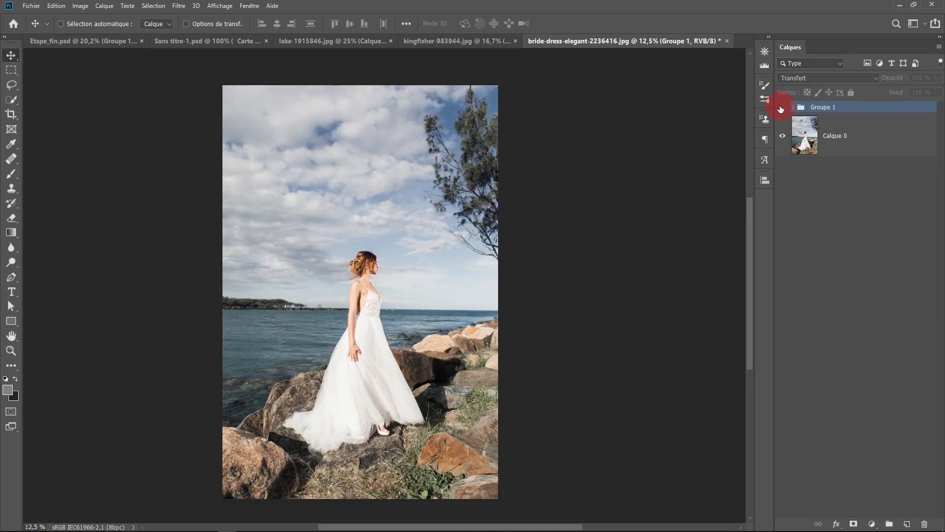
pyautogui.click(782, 108)
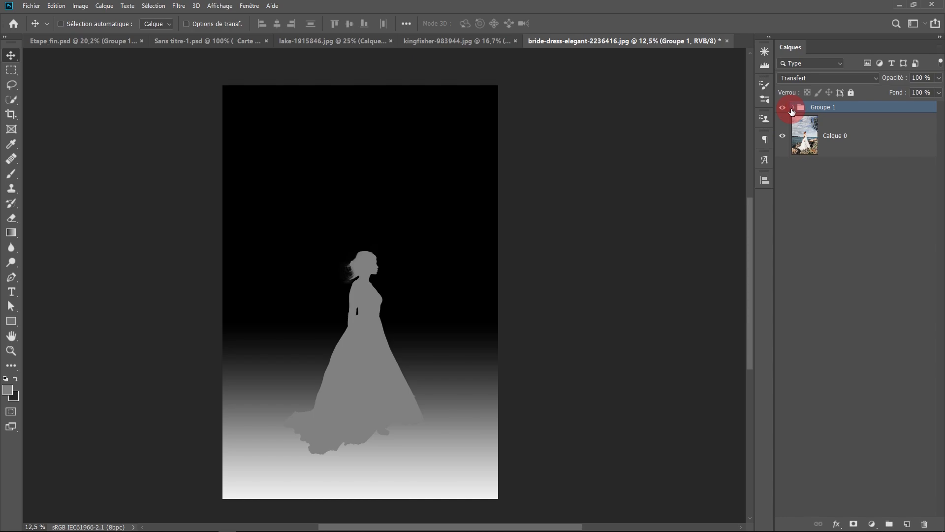
# - Expand Groupe 1 and set its blending mode to Normal
pyautogui.click(793, 107)
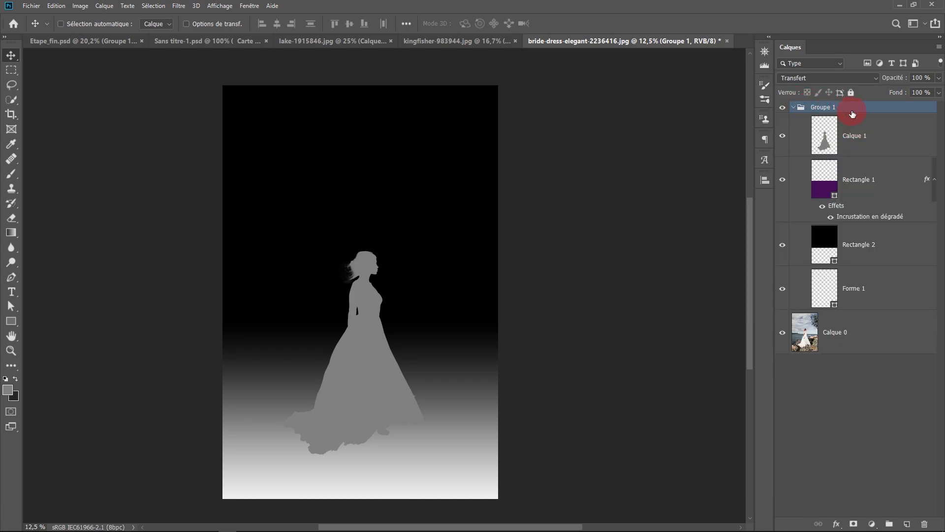
pyautogui.click(806, 80)
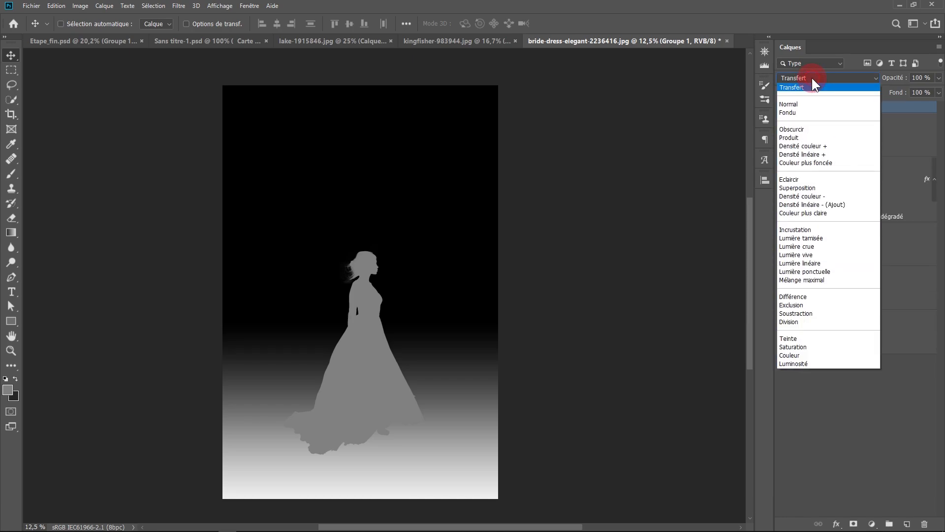
pyautogui.click(793, 102)
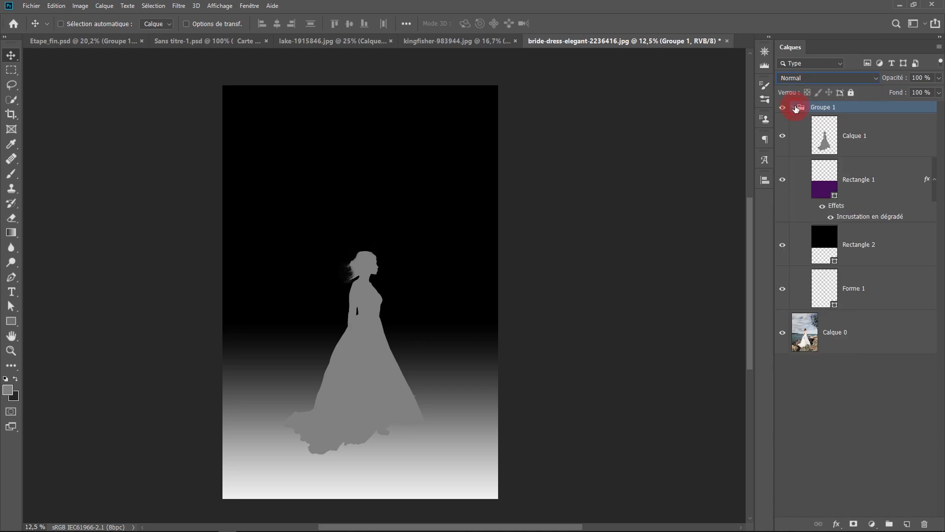
# - Add a Levels adjustment layer above Calque 1 inside the group and raise its black output level to 207
pyautogui.click(876, 134)
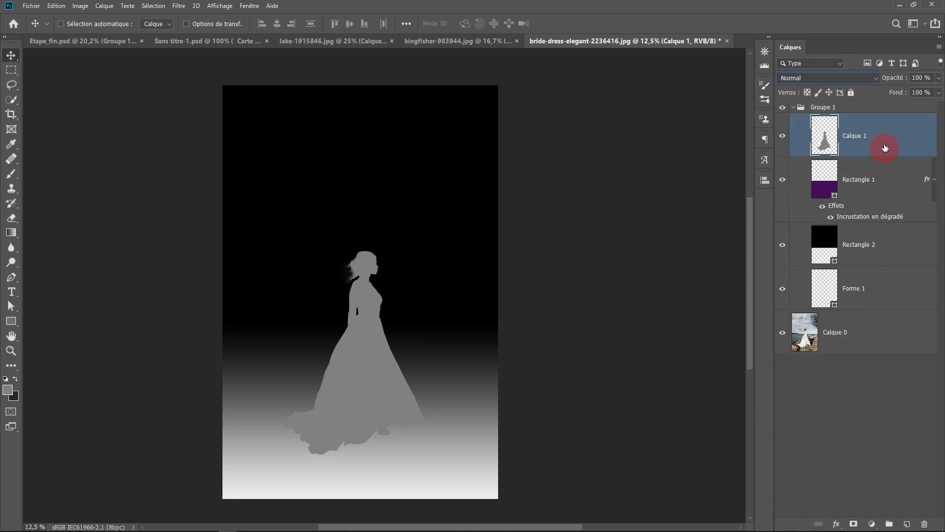
pyautogui.click(872, 524)
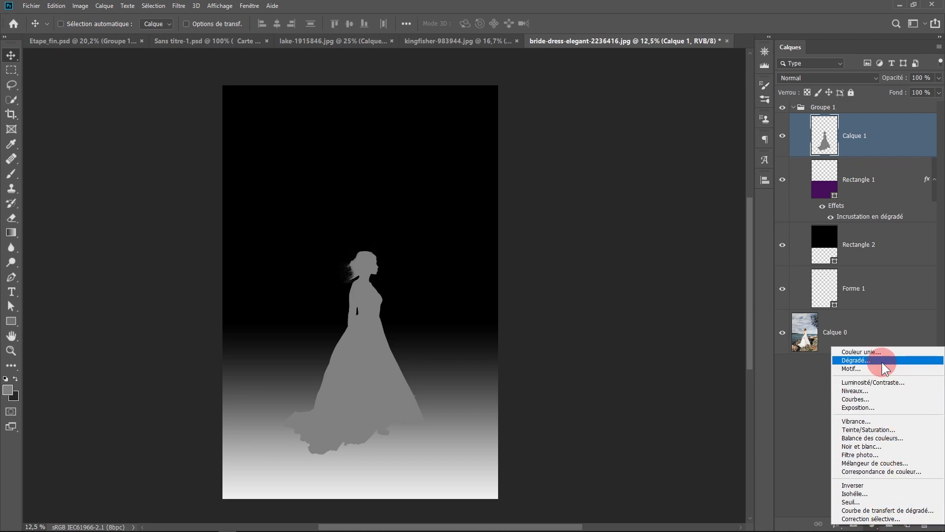
pyautogui.click(871, 392)
pyautogui.moveTo(645, 204); pyautogui.dragTo(645, 93)
pyautogui.click(564, 246)
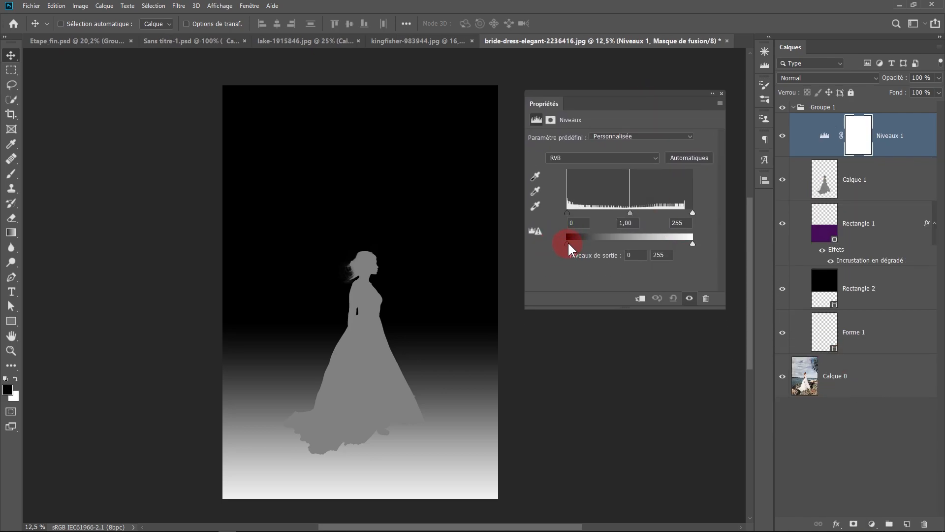
pyautogui.moveTo(571, 242); pyautogui.dragTo(666, 252)
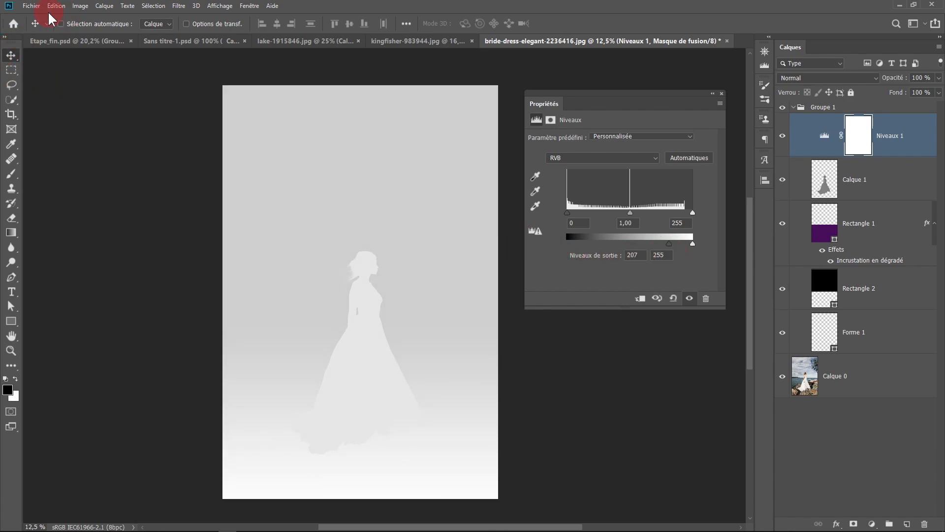
# - Export the lightened depth map as a JPG, overwriting mariée_depth.jpg in the Facebook_3D folder
pyautogui.click(31, 7)
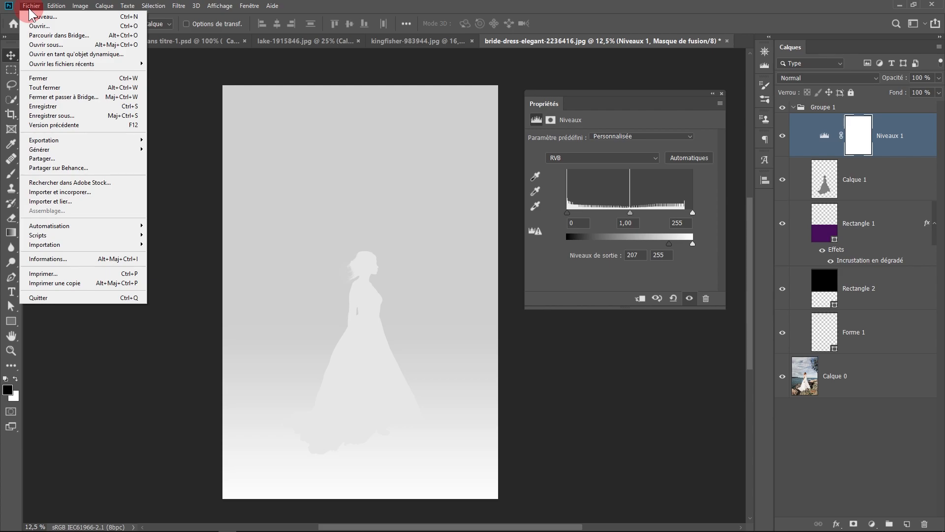
pyautogui.moveTo(59, 140)
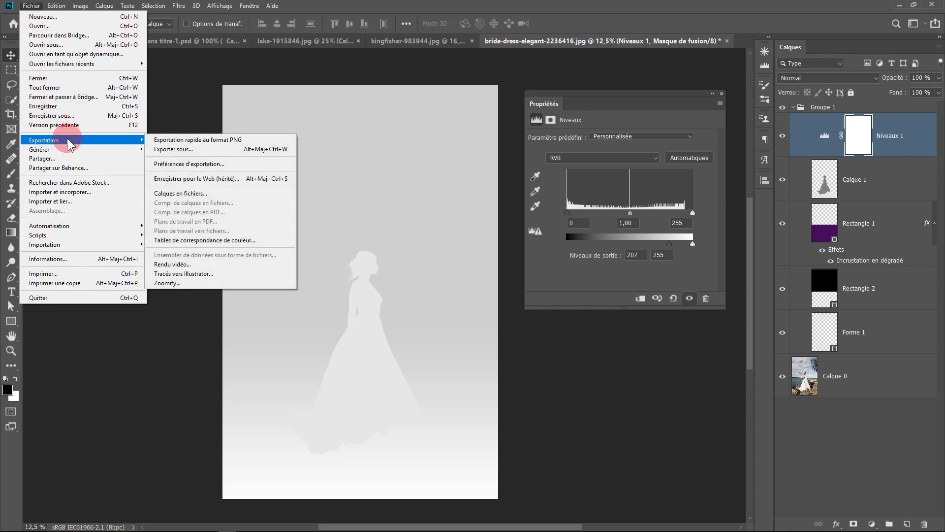
pyautogui.click(180, 149)
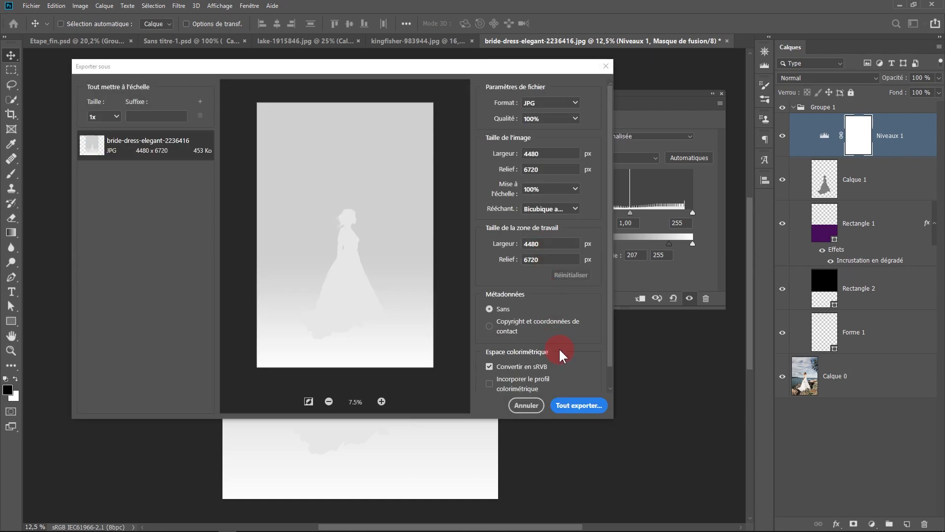
pyautogui.click(562, 396)
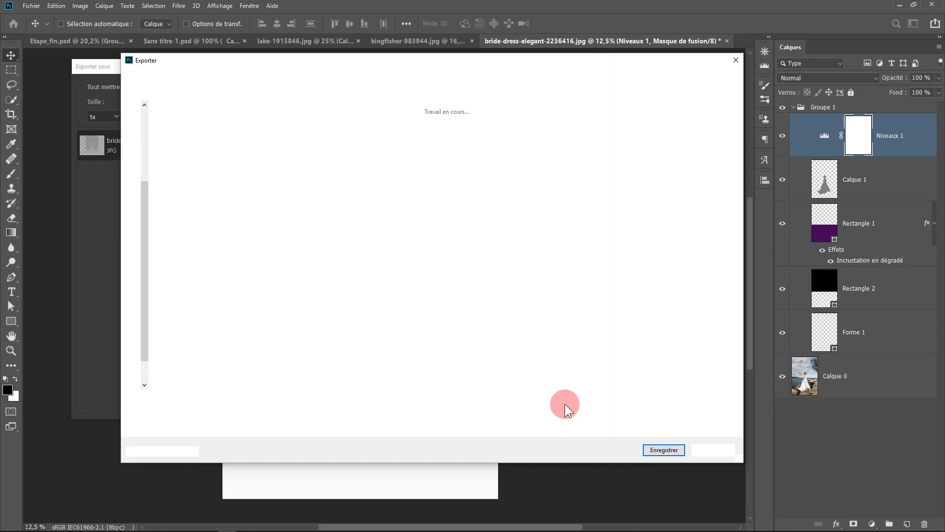
pyautogui.click(668, 135)
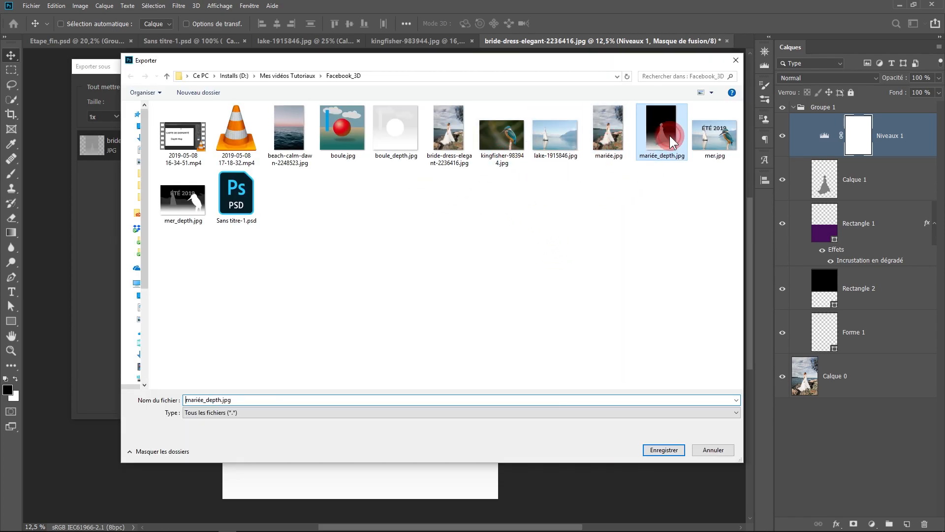
pyautogui.click(658, 451)
pyautogui.click(501, 270)
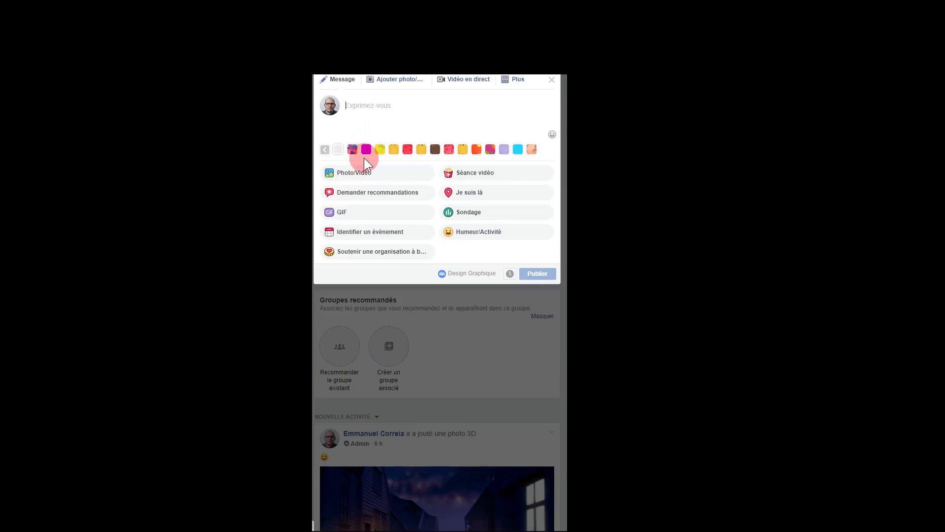
# - Switch to Facebook and upload the exported bride images to a new group post
pyautogui.scroll(3, 362, 158)
pyautogui.scroll(-2, 356, 205)
pyautogui.click(355, 224)
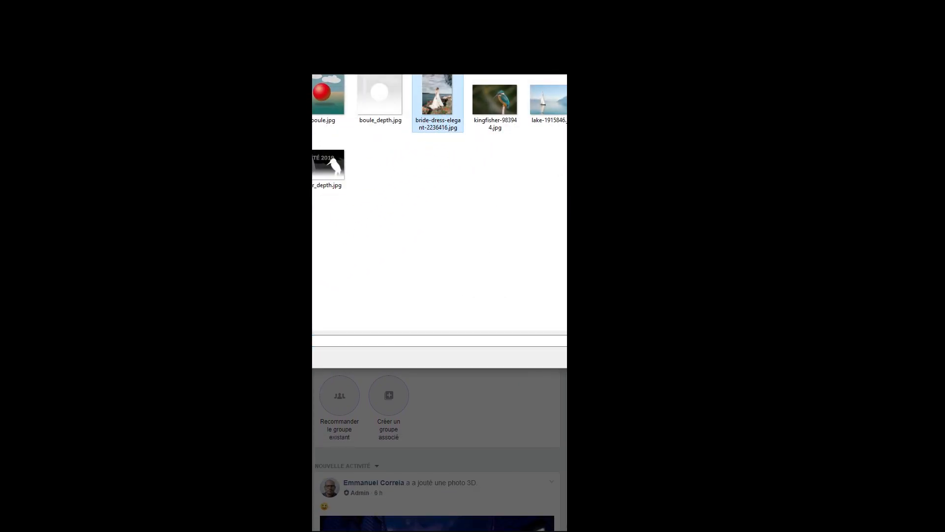
pyautogui.press('Return')
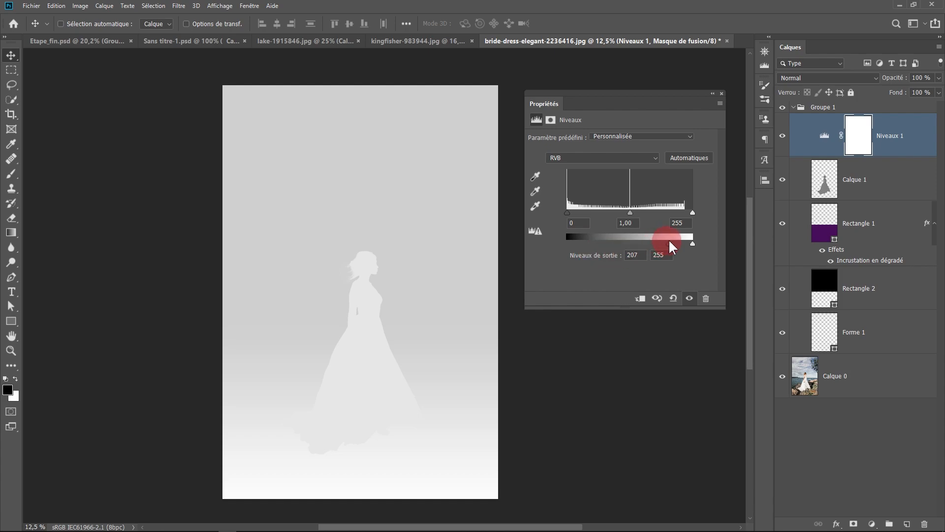
# - Back in Photoshop, set the Levels adjustment's black output level to 0 and close its properties
pyautogui.moveTo(667, 245)
pyautogui.mouseDown()
pyautogui.moveTo(693, 244)
pyautogui.moveTo(681, 245)
pyautogui.mouseUp()
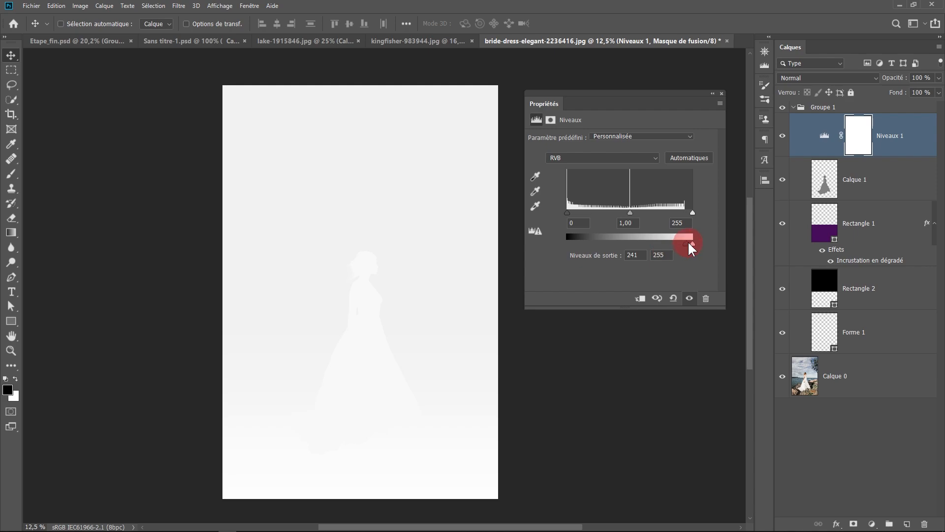
pyautogui.moveTo(688, 250); pyautogui.dragTo(449, 251)
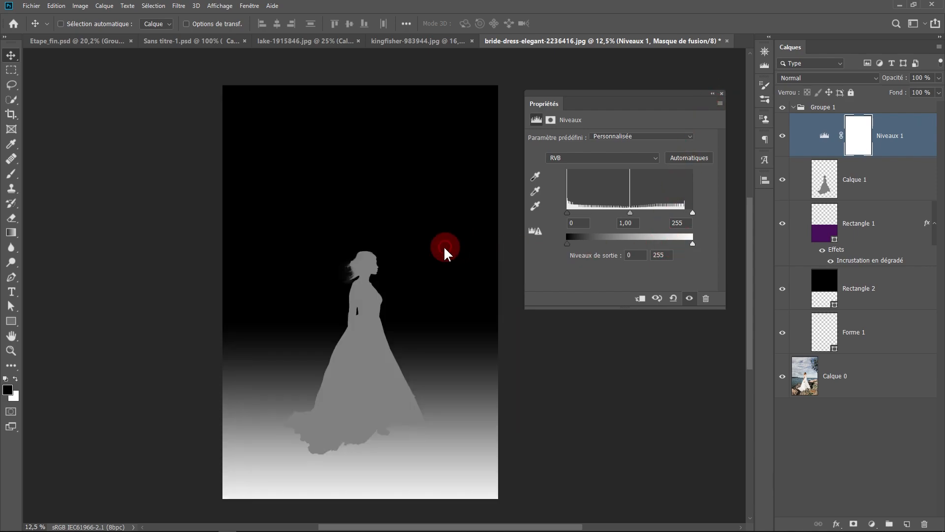
pyautogui.click(722, 93)
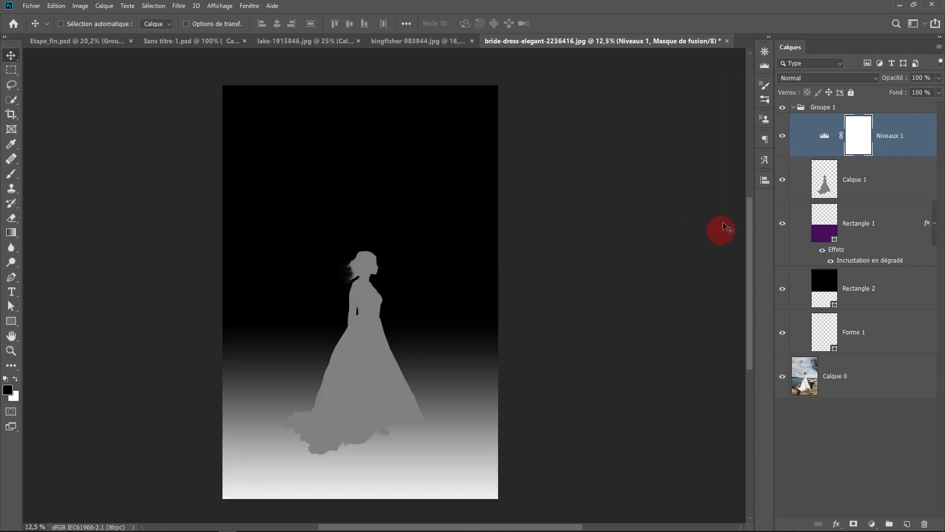
# - Hide Groupe 1 and add the text "MARIAGE 2019" at 80 pt directly above Calque 0
pyautogui.click(782, 108)
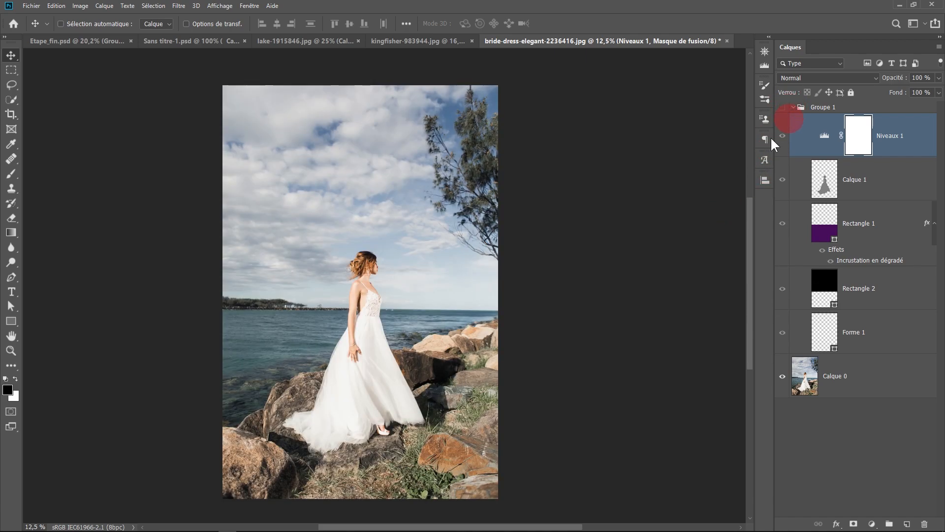
pyautogui.click(443, 233)
pyautogui.click(880, 377)
pyautogui.click(12, 292)
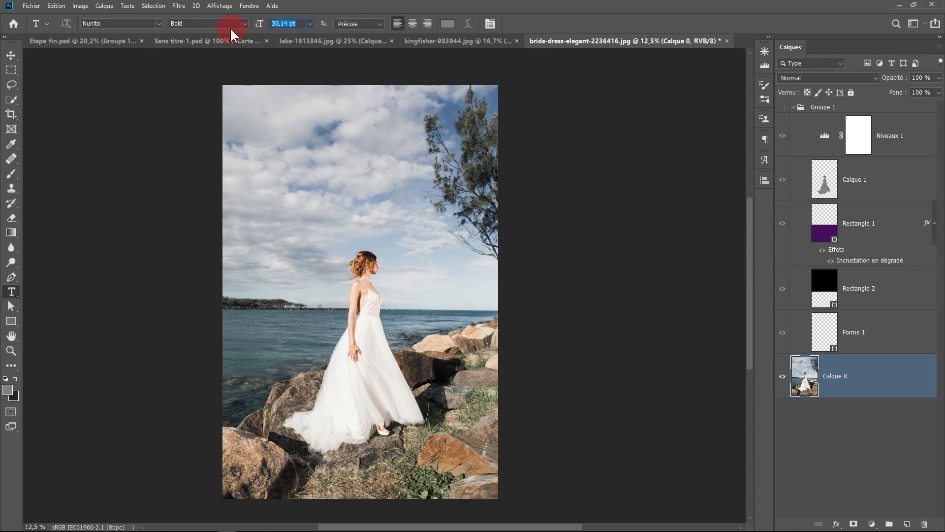
pyautogui.write('80')
pyautogui.click(287, 269)
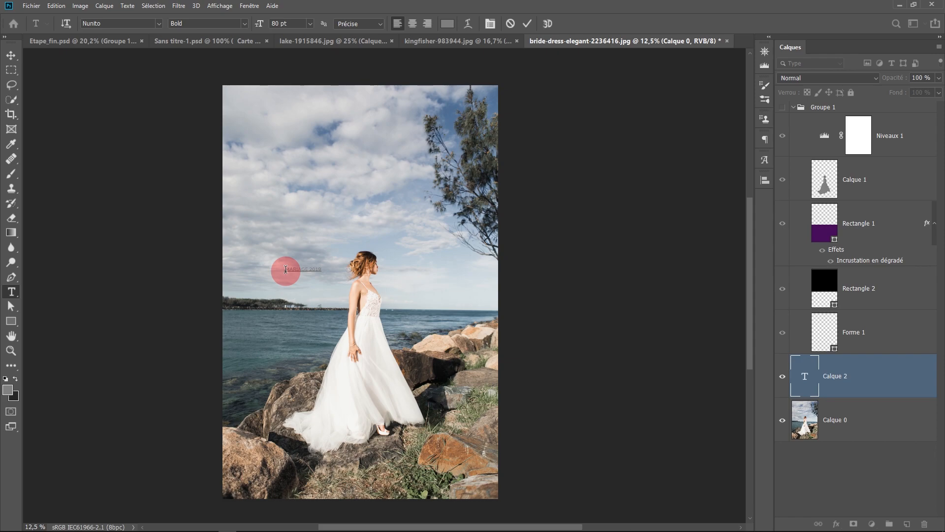
pyautogui.click(528, 23)
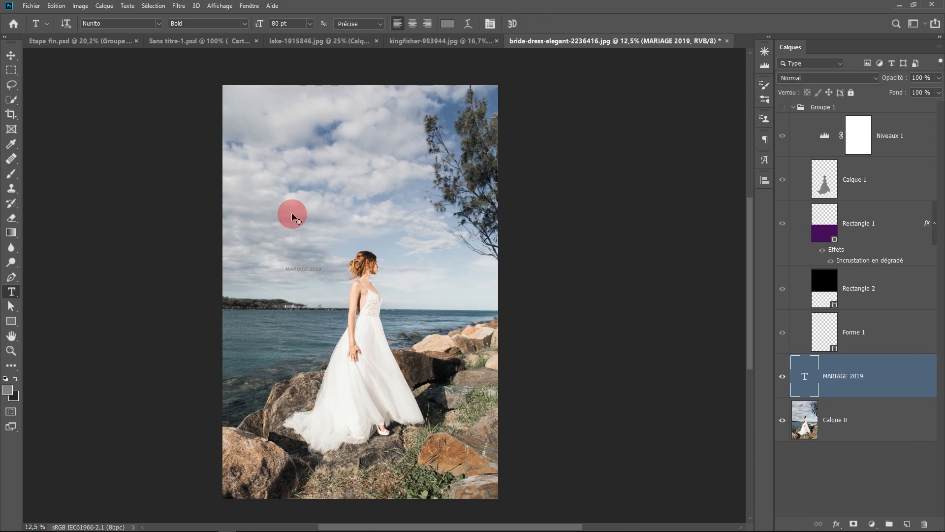
# - Enlarge the MARIAGE 2019 text to about 511 pt across the sky above the bride and color it black (000000)
pyautogui.hotkey('ctrl', 't')
pyautogui.moveTo(322, 274); pyautogui.dragTo(375, 313)
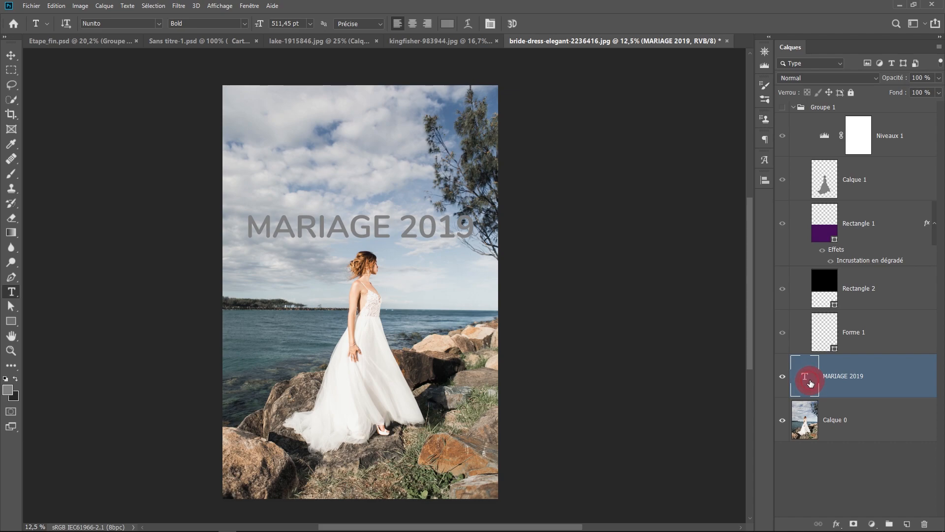
pyautogui.doubleClick(808, 380)
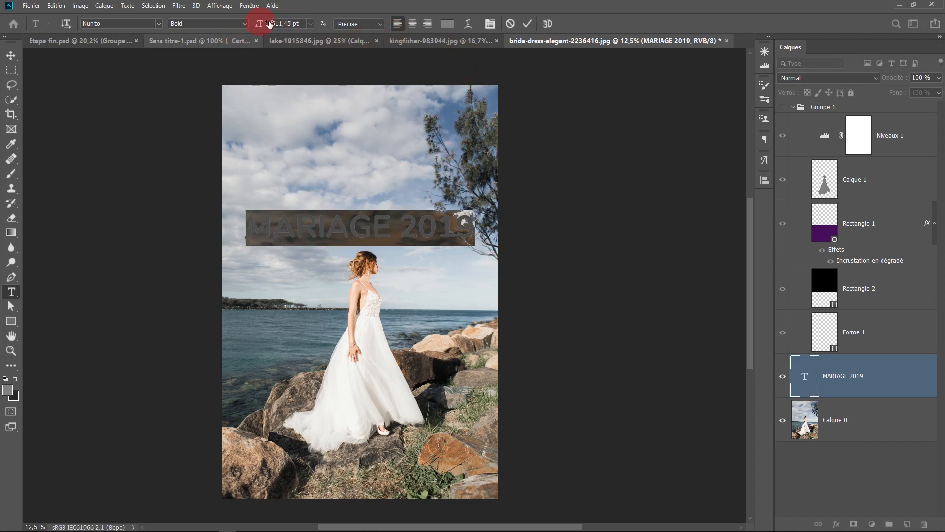
pyautogui.click(449, 25)
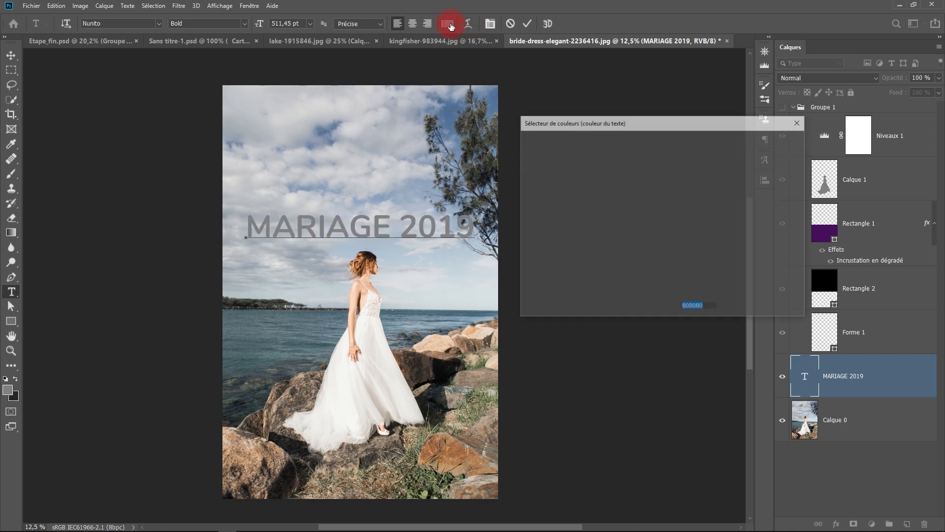
pyautogui.write('000000')
pyautogui.click(758, 142)
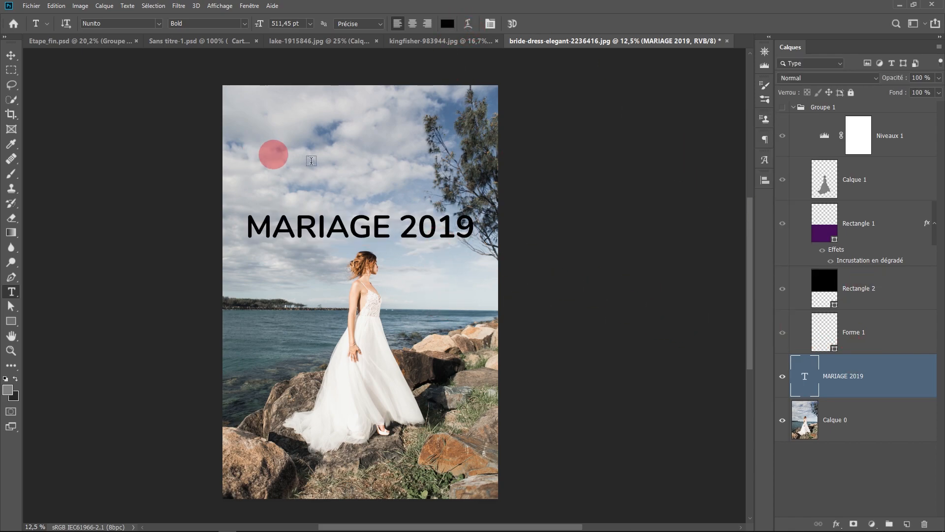
# - Export the photo with its title as mariée02.jpg in the Facebook_3D folder
pyautogui.click(32, 6)
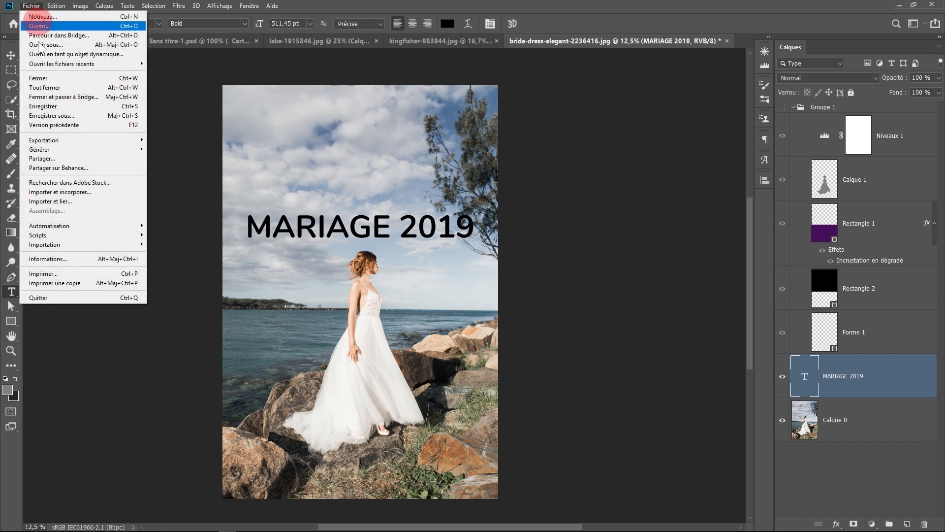
pyautogui.click(105, 141)
pyautogui.click(201, 152)
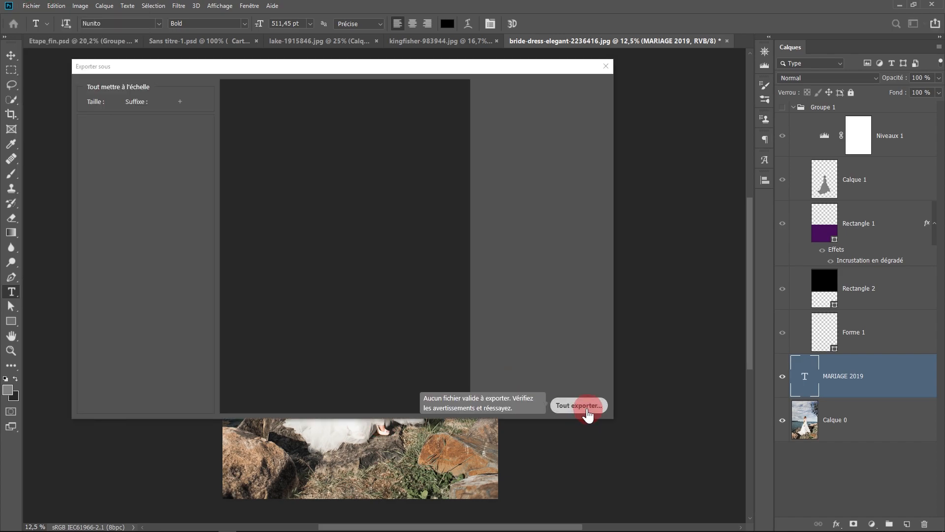
pyautogui.click(581, 407)
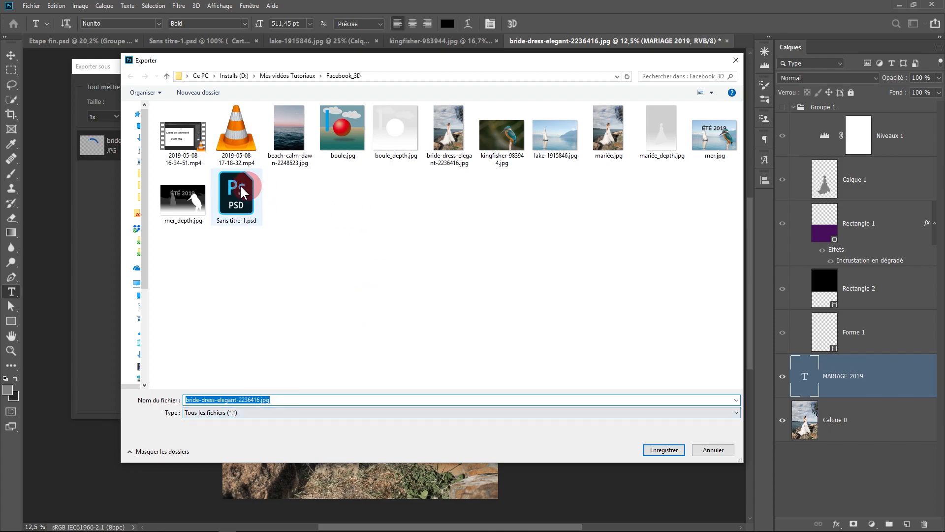
pyautogui.click(609, 131)
pyautogui.click(198, 401)
pyautogui.click(204, 399)
pyautogui.press('Return')
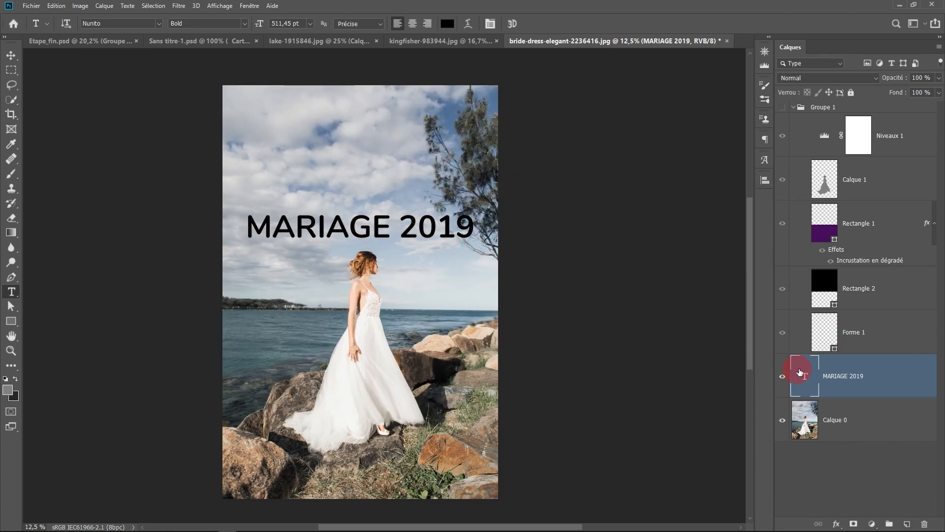
# - Duplicate the MARIAGE 2019 text layer into Groupe 1 and place the Niveaux 1 adjustment above the copy
pyautogui.moveTo(867, 383); pyautogui.dragTo(854, 396)
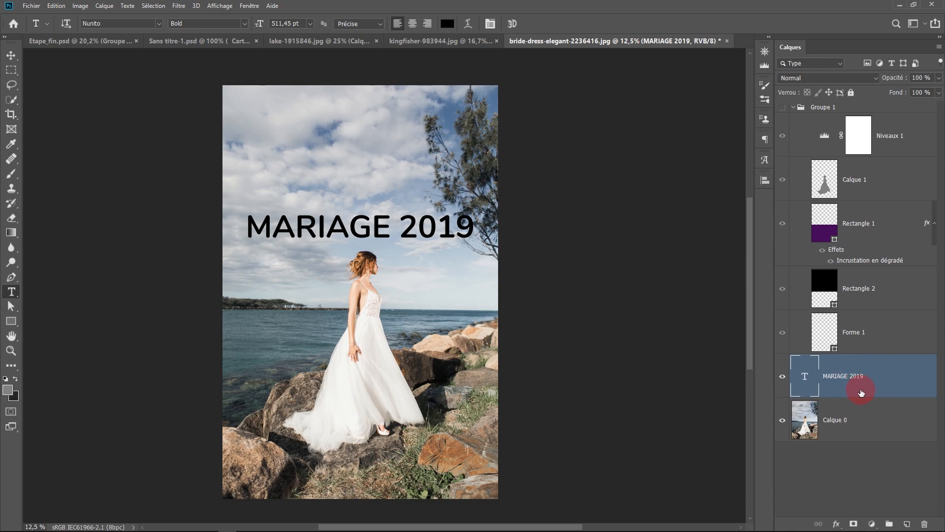
pyautogui.moveTo(860, 390); pyautogui.dragTo(861, 113)
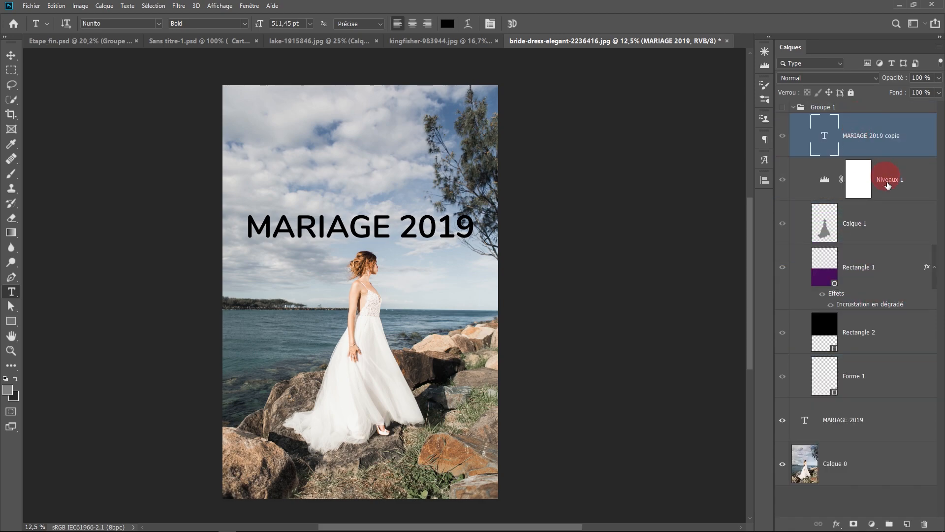
pyautogui.click(880, 143)
pyautogui.moveTo(904, 194); pyautogui.dragTo(895, 121)
pyautogui.click(848, 150)
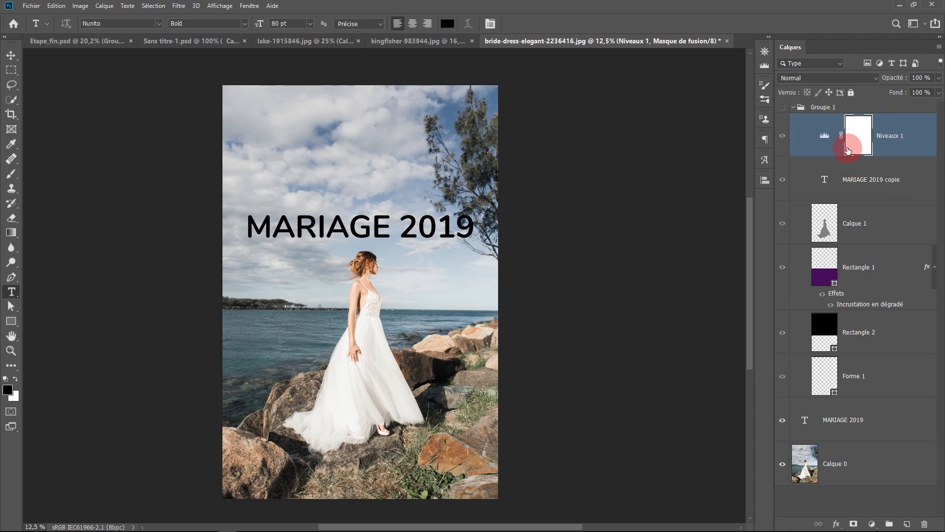
# - Show Groupe 1 and change the duplicated MARIAGE 2019 text to white (ffffff)
pyautogui.click(853, 184)
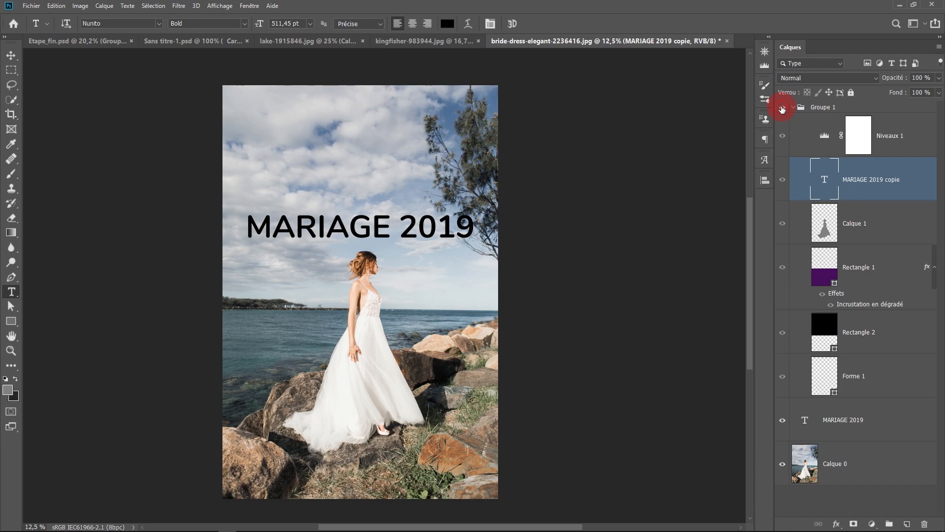
pyautogui.click(783, 108)
pyautogui.doubleClick(826, 181)
pyautogui.click(447, 24)
pyautogui.click(484, 93)
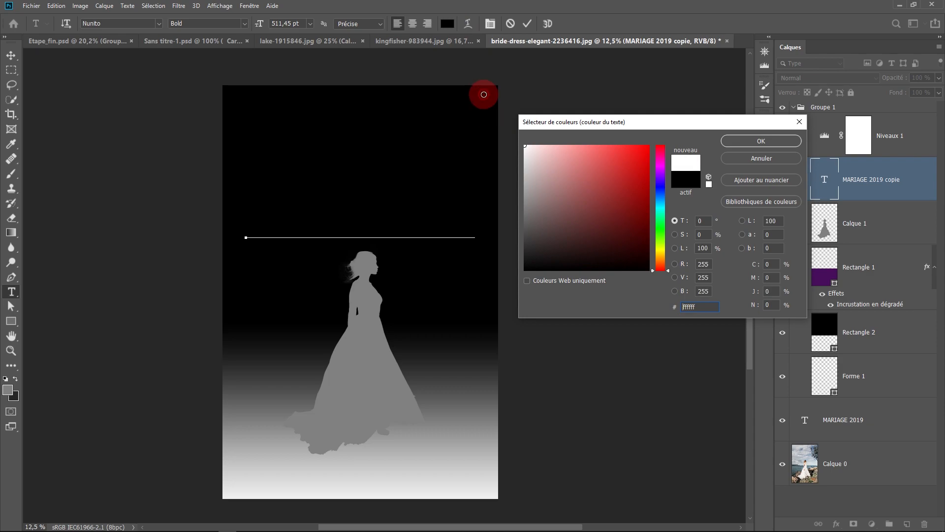
pyautogui.click(734, 141)
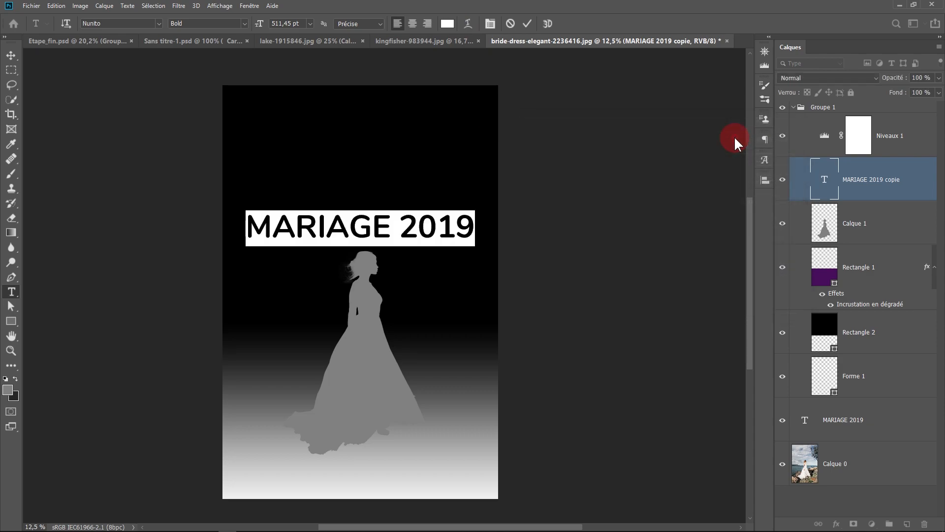
pyautogui.click(527, 23)
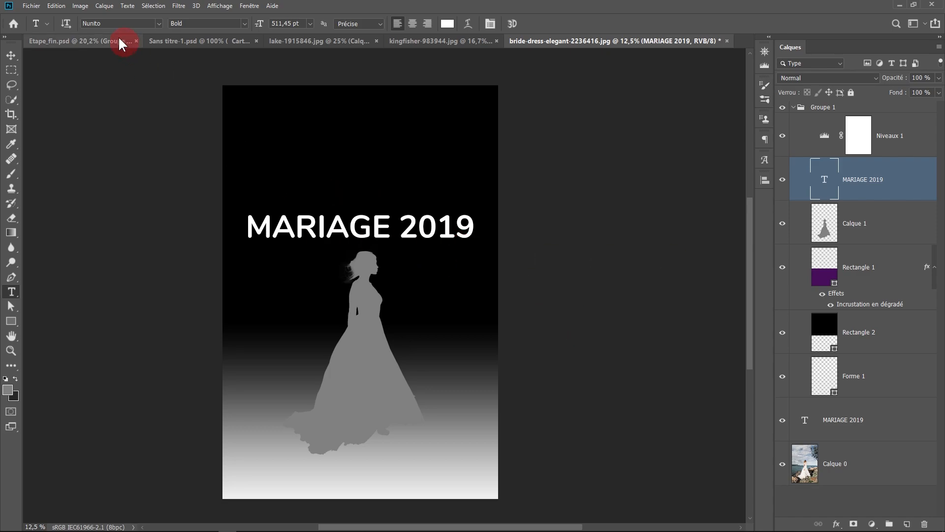
# - Export the depth map with the white title as mariée02_depth.jpg in the Facebook_3D folder
pyautogui.click(42, 6)
pyautogui.moveTo(64, 146)
pyautogui.click(190, 147)
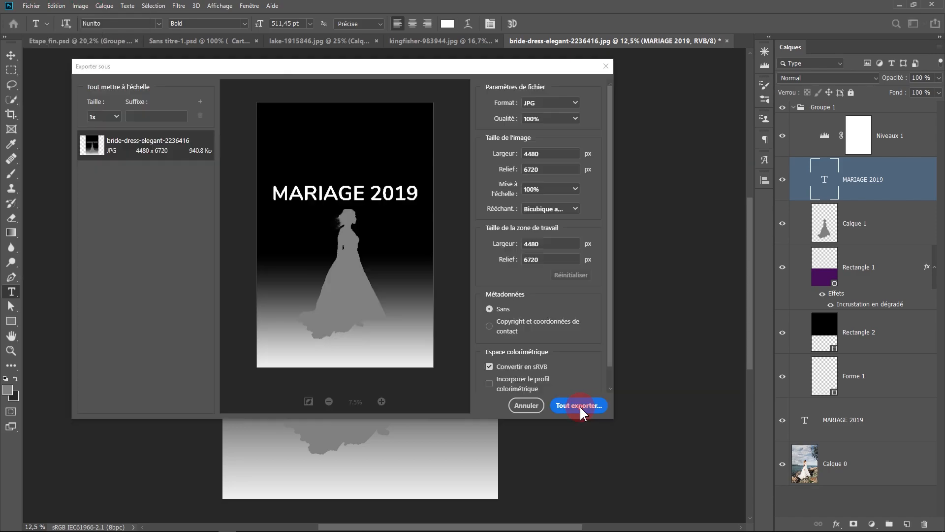
pyautogui.click(579, 406)
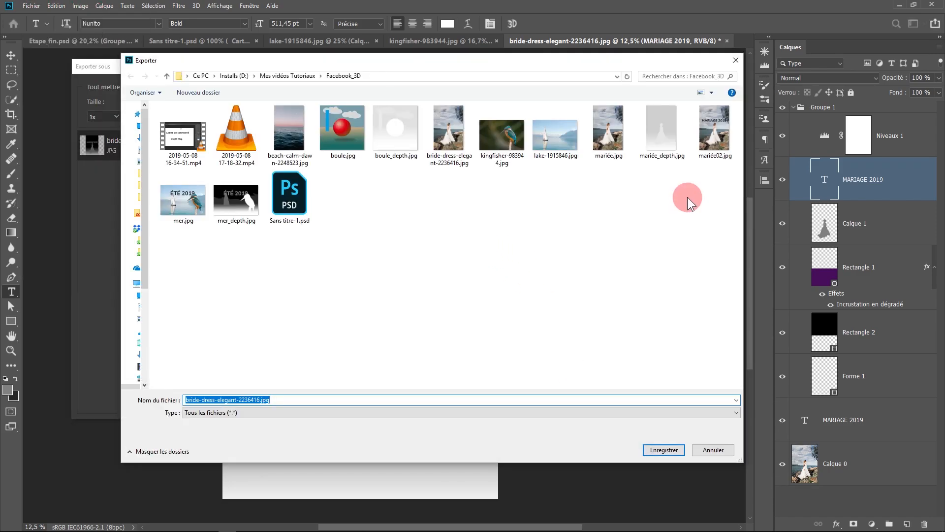
pyautogui.click(723, 137)
pyautogui.click(210, 402)
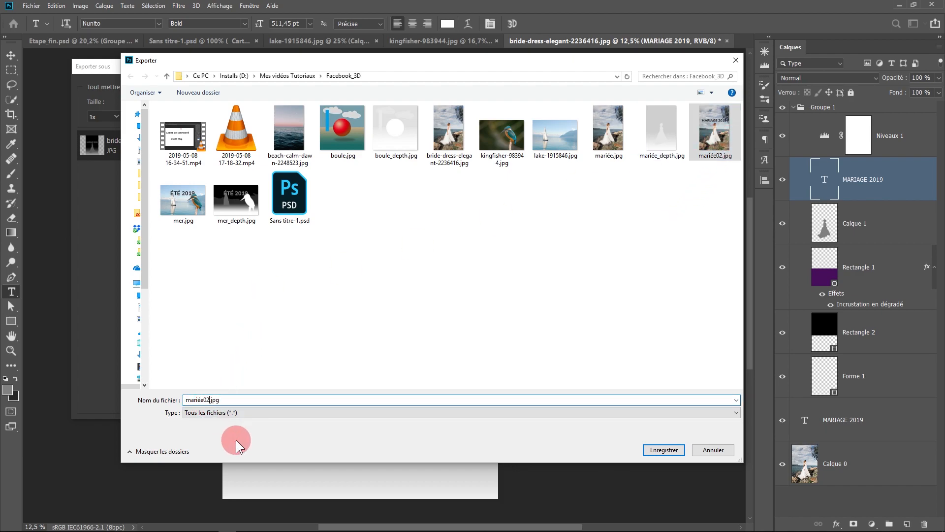
pyautogui.write('_')
pyautogui.write('dep')
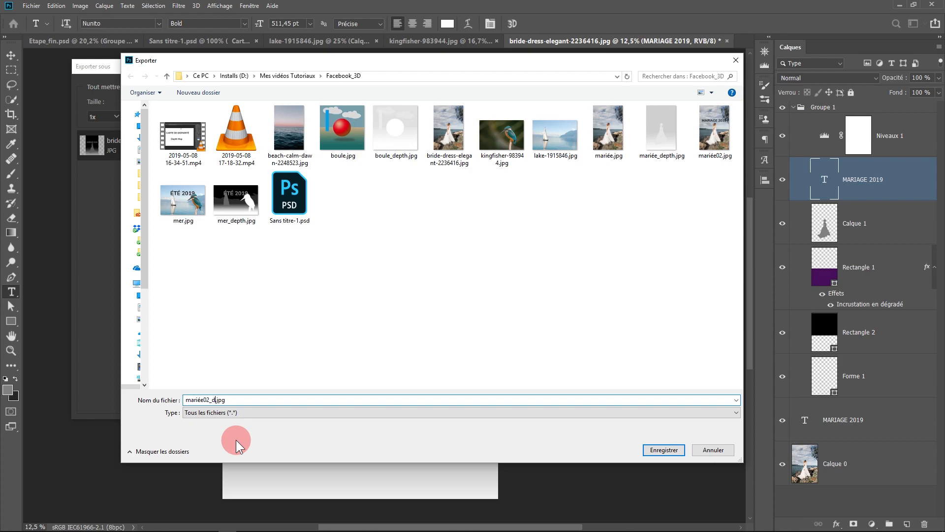
pyautogui.write('th')
pyautogui.press('Return')
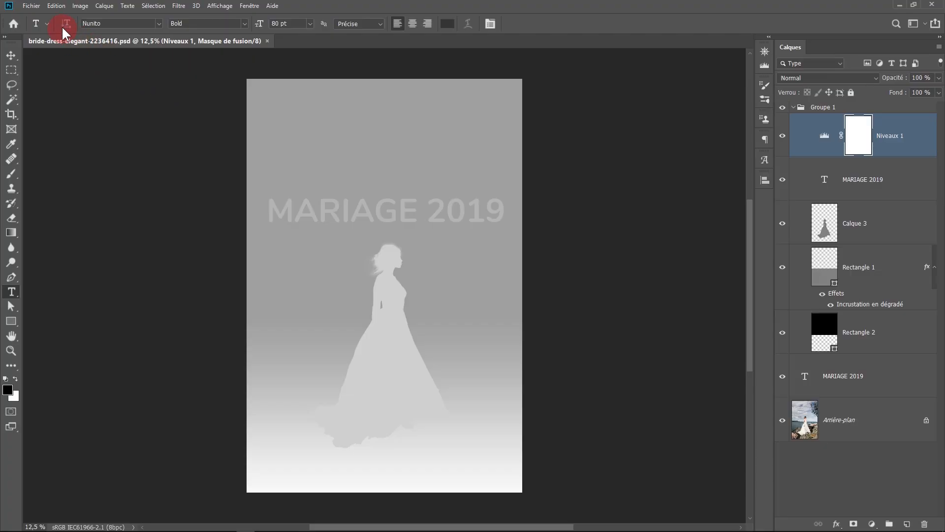
# - Save the layered bride document as a Photoshop file named Mariee_3D in the Facebook_3D folder
pyautogui.click(33, 6)
pyautogui.click(63, 111)
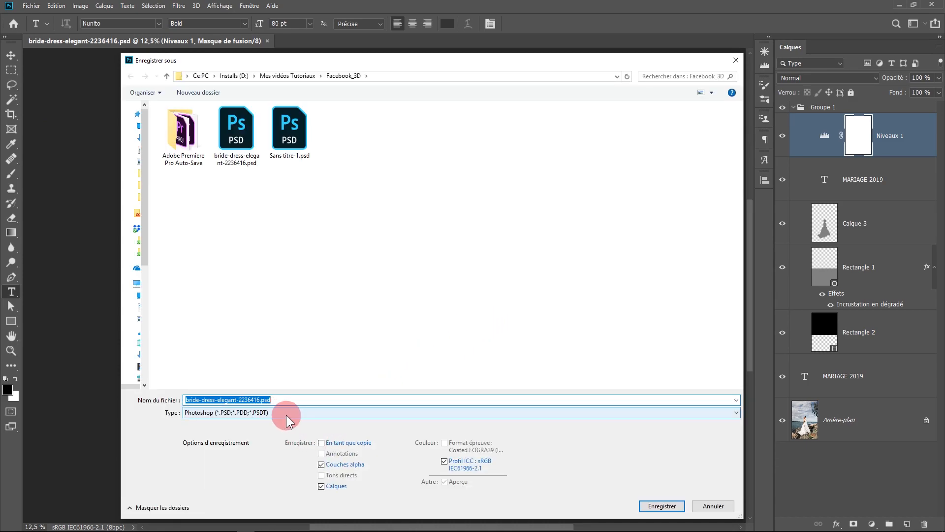
pyautogui.write('Marie')
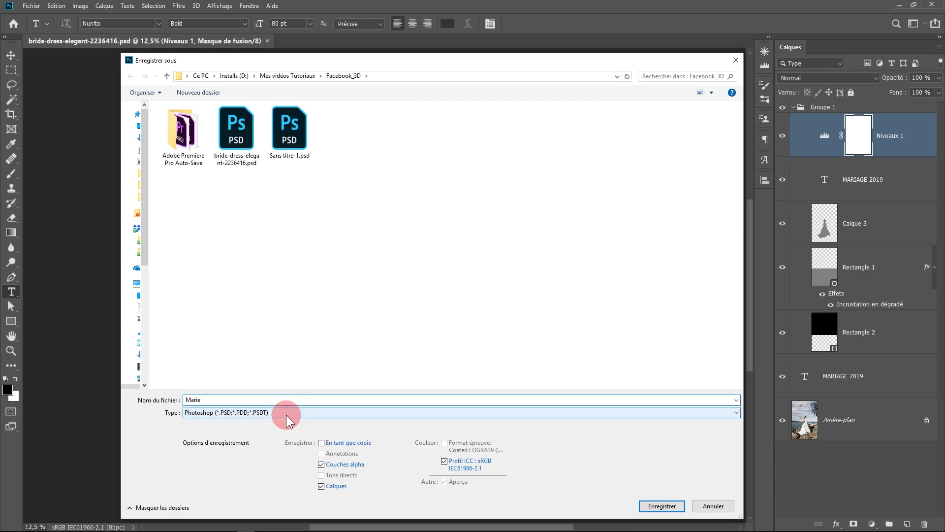
pyautogui.write('e_3D')
pyautogui.press('Return')
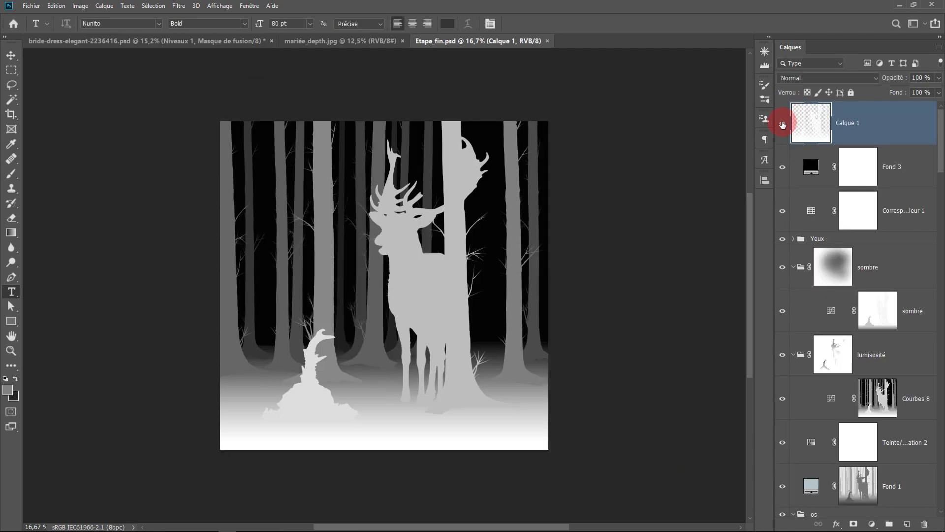
# - In Etape_fin.psd, hide Calque 1 and Fond 3 to compare the stag artwork with its depth map, and show both layers again
pyautogui.click(783, 125)
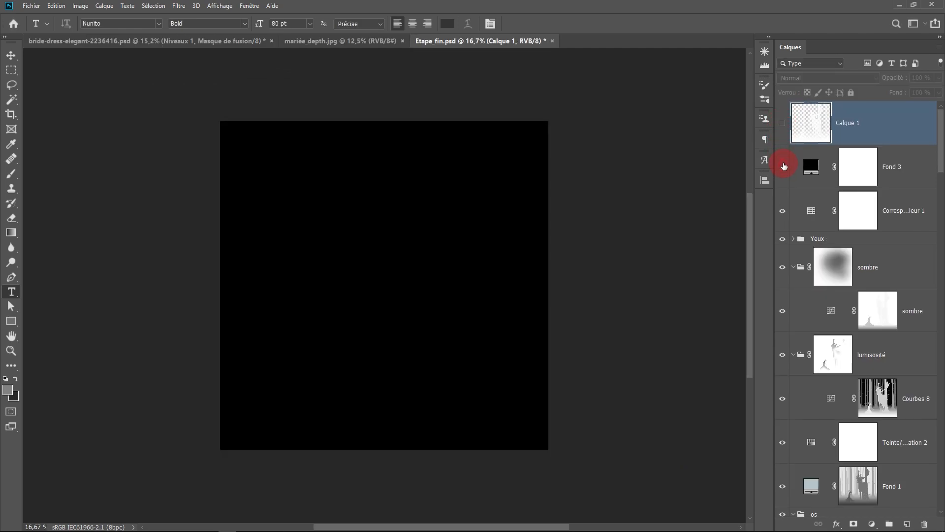
pyautogui.click(784, 168)
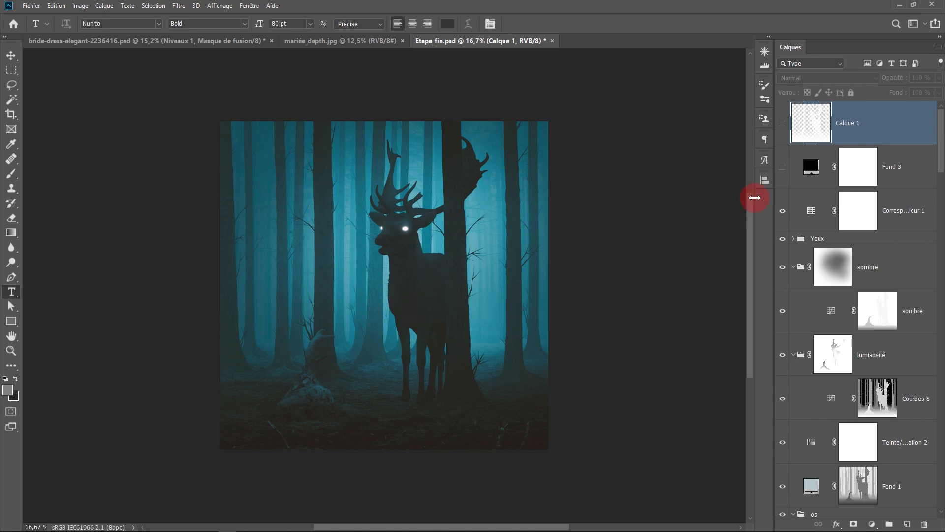
pyautogui.click(782, 124)
pyautogui.click(782, 169)
pyautogui.click(783, 169)
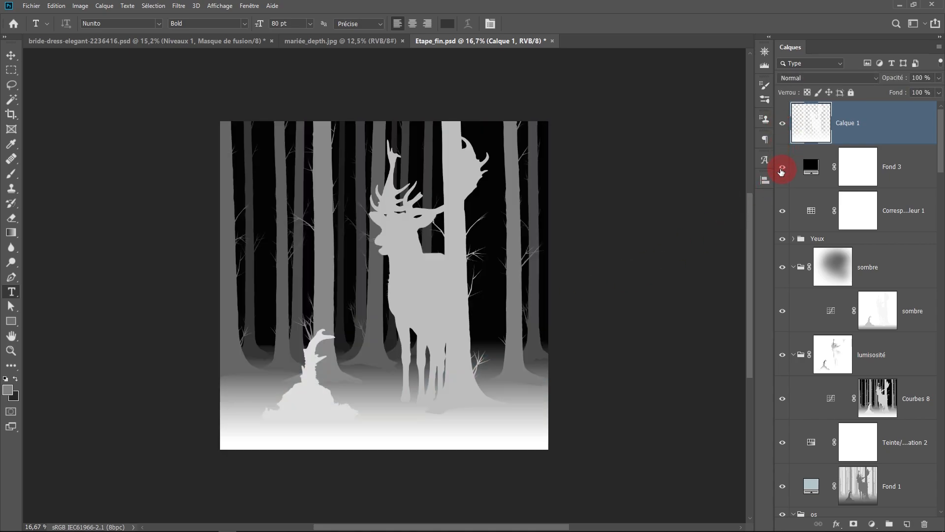